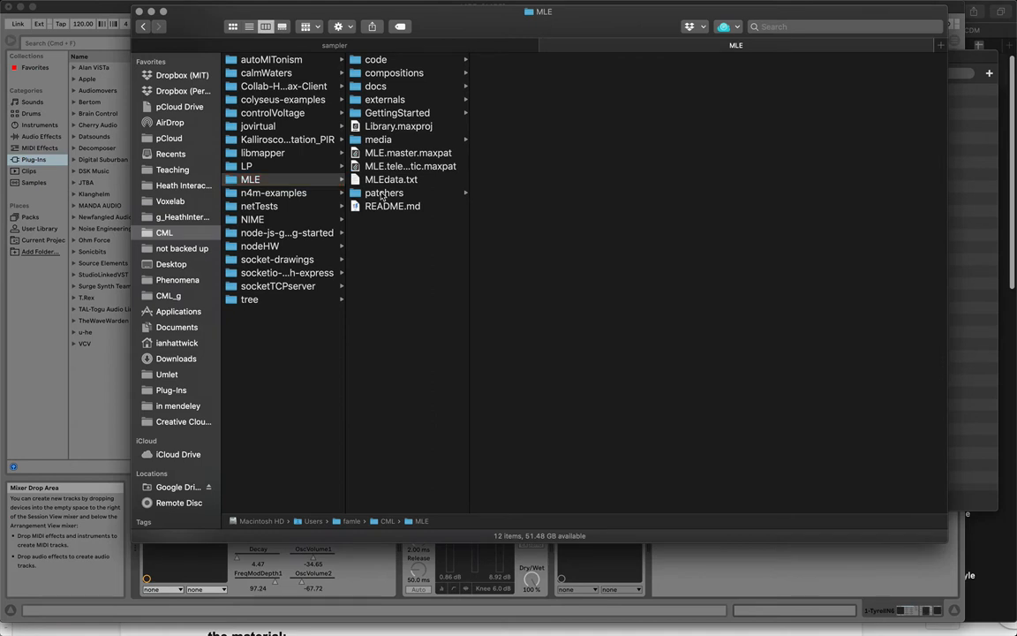
# Step: Open MidiMonitor.maxpat from the MLE project's patchers folder, dismissing the mapping file selection without loading one
pyautogui.click(383, 193)
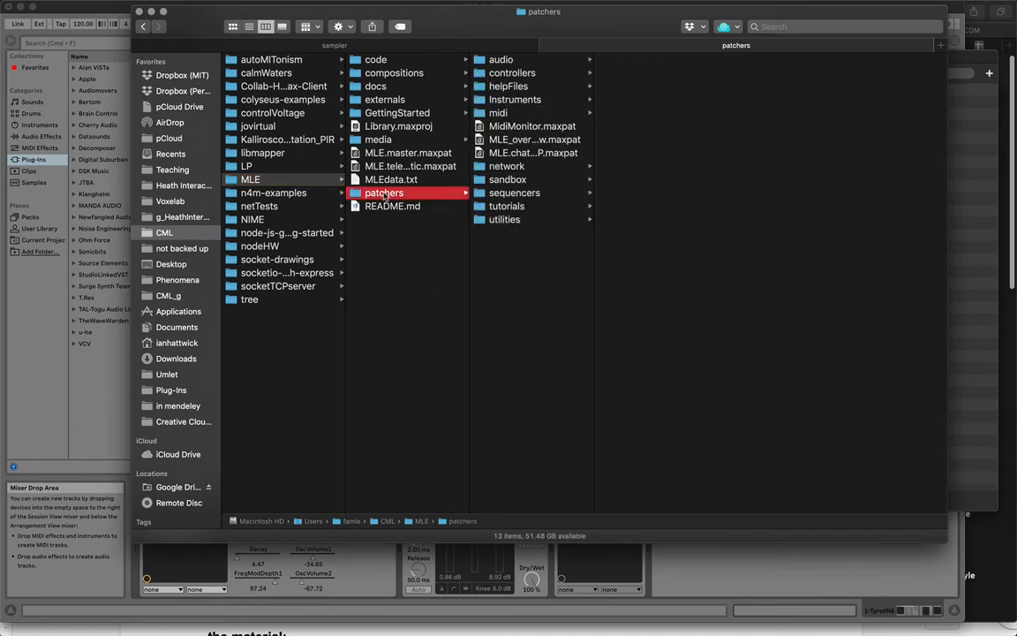
pyautogui.doubleClick(509, 129)
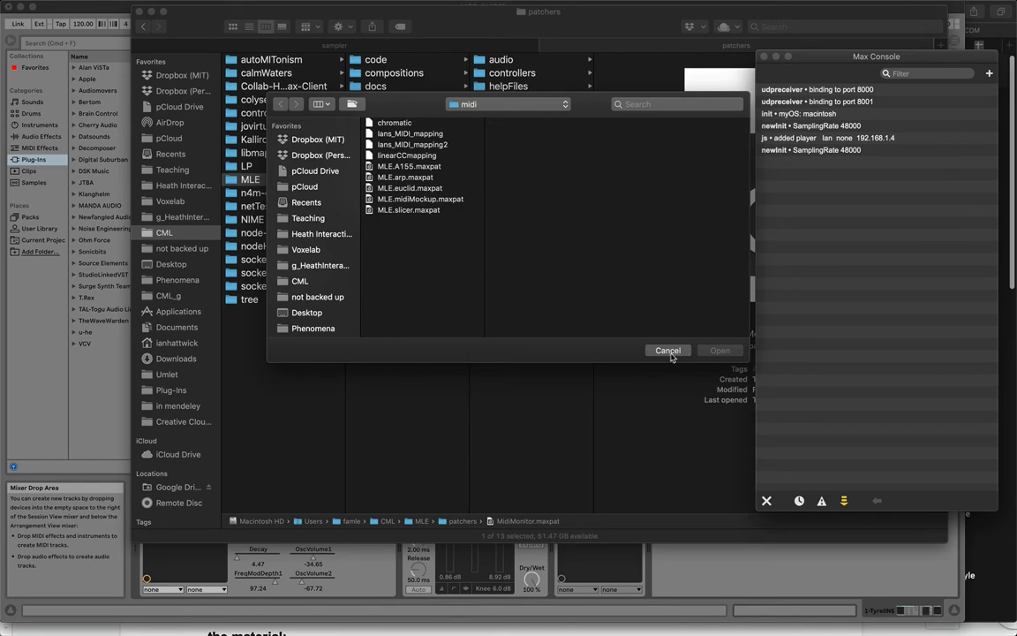
pyautogui.click(669, 350)
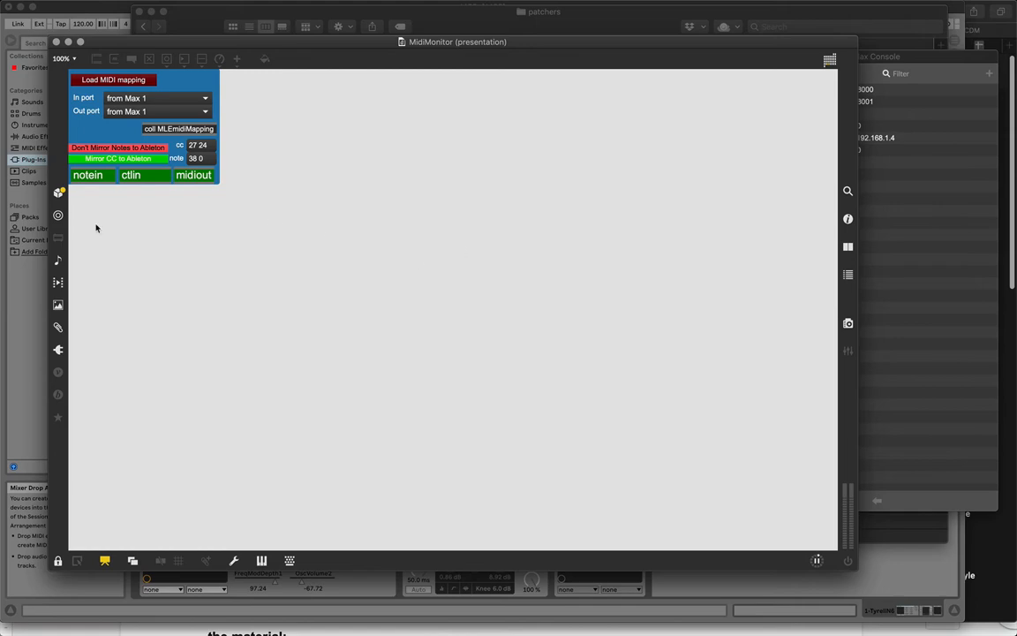
# Step: Switch the MidiMonitor patch from presentation mode to the patching view
pyautogui.click(104, 561)
pyautogui.click(104, 561)
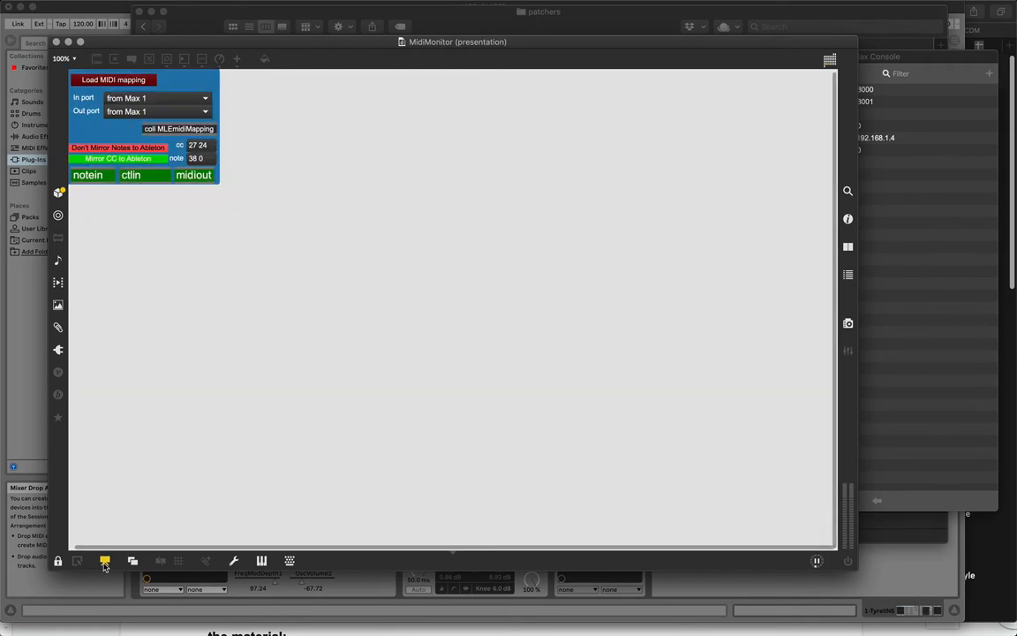
pyautogui.click(104, 562)
pyautogui.click(104, 561)
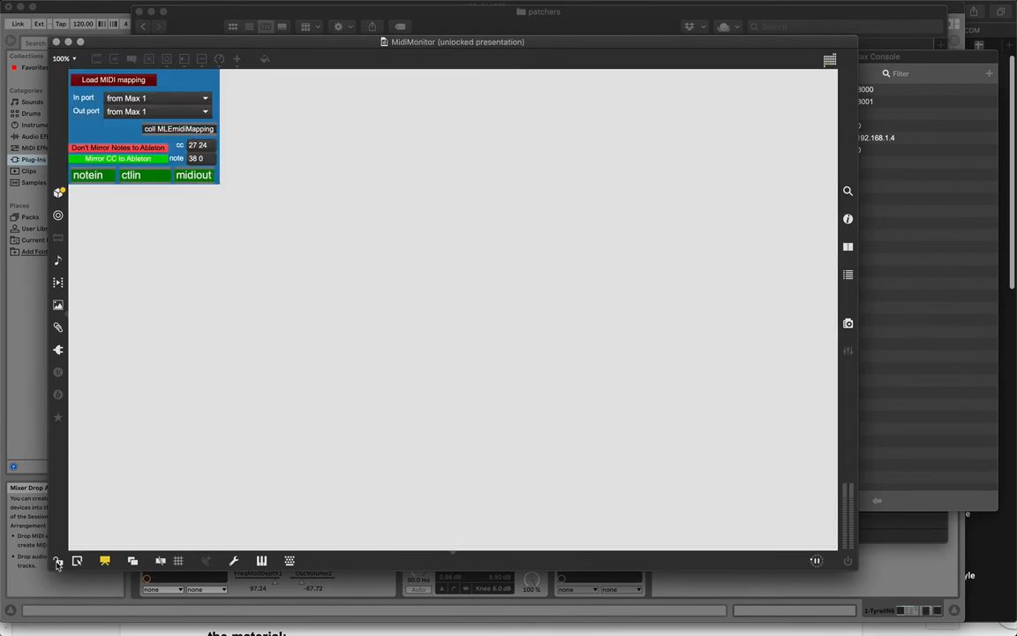
pyautogui.click(104, 562)
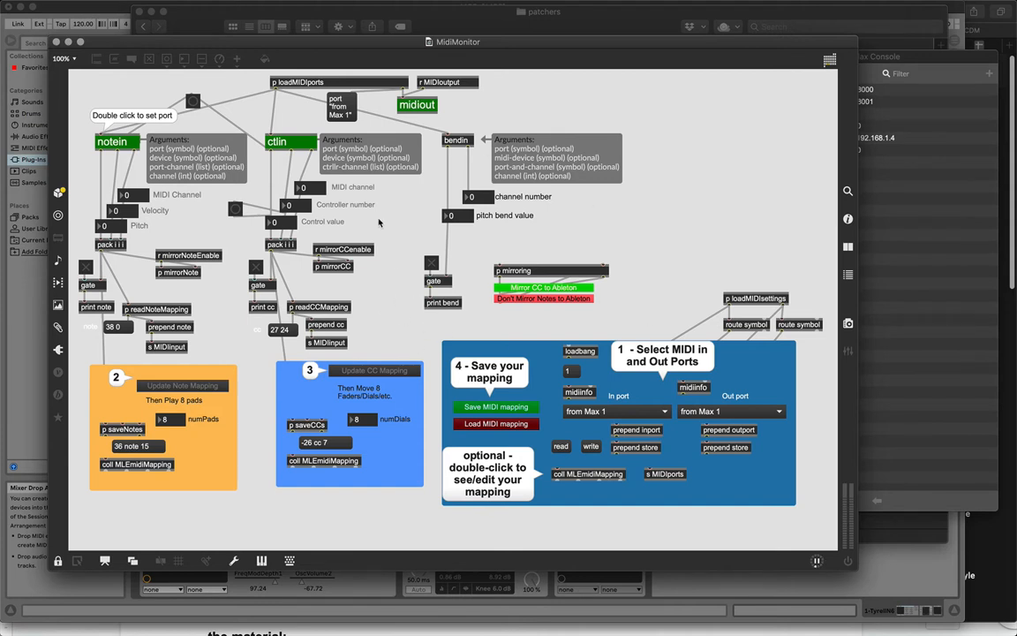
# Step: Inspect the available MIDI ports for the midiout object, the ctlin object and the In port setting
pyautogui.doubleClick(403, 106)
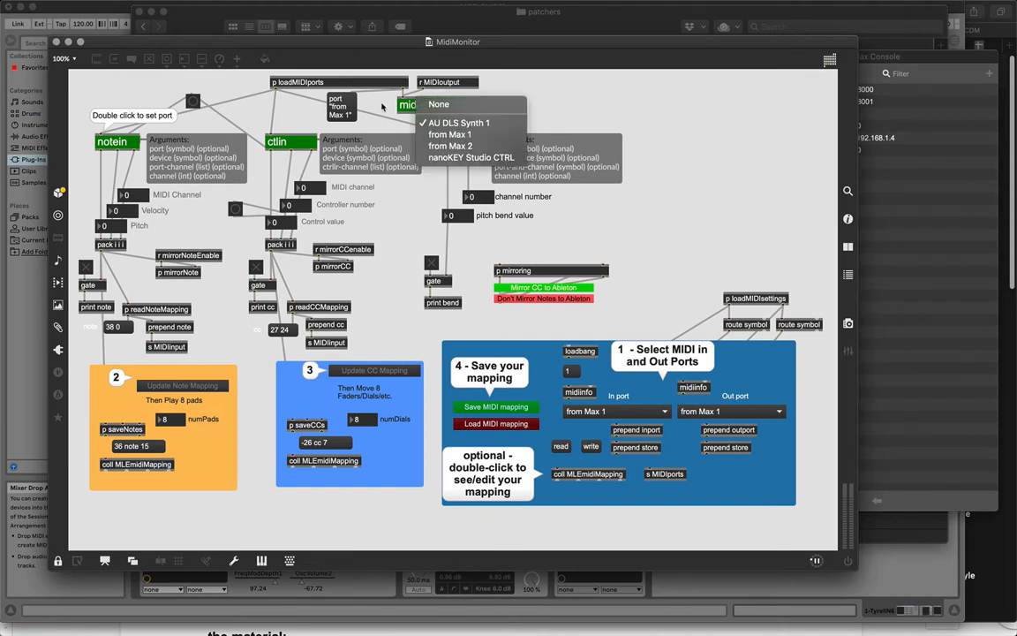
pyautogui.click(382, 106)
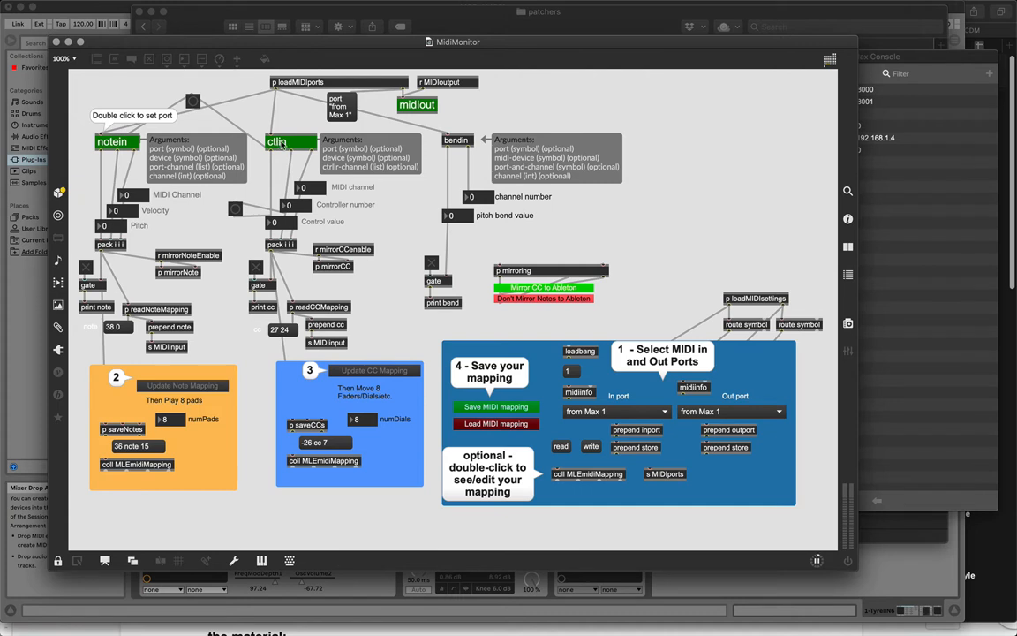
pyautogui.doubleClick(276, 142)
pyautogui.click(253, 114)
pyautogui.click(599, 412)
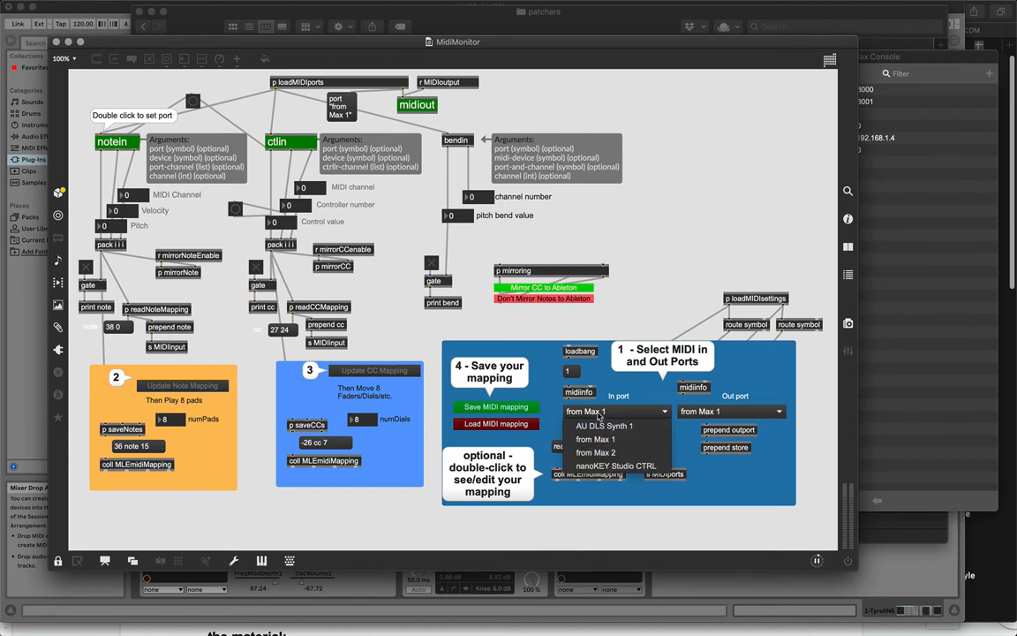
pyautogui.click(651, 298)
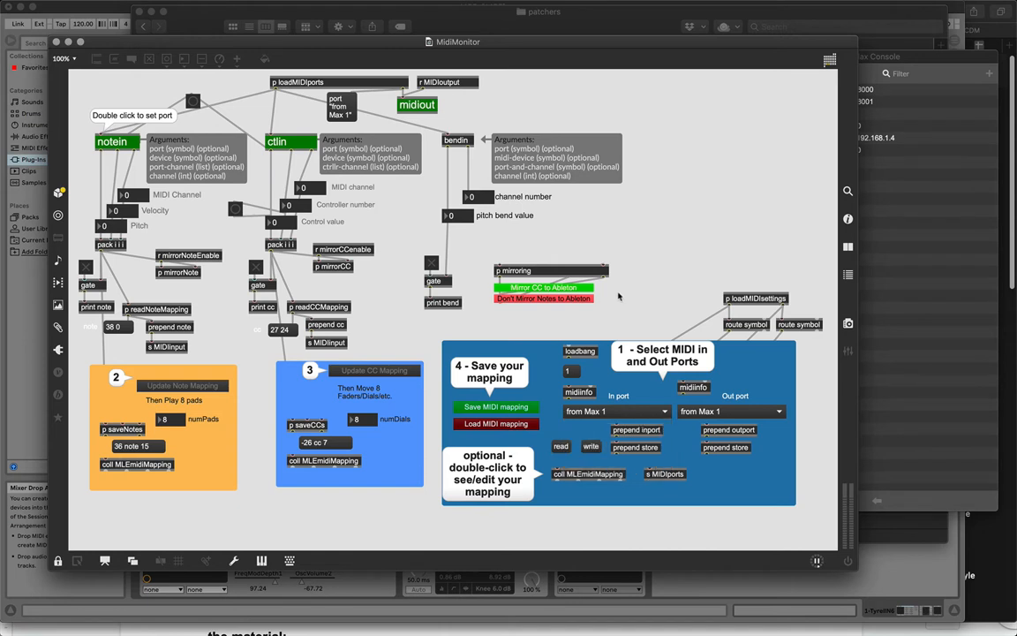
# Step: Enter test text in the coll MLEmidiMapping data, clear it all and validate the empty contents on closing
pyautogui.doubleClick(572, 476)
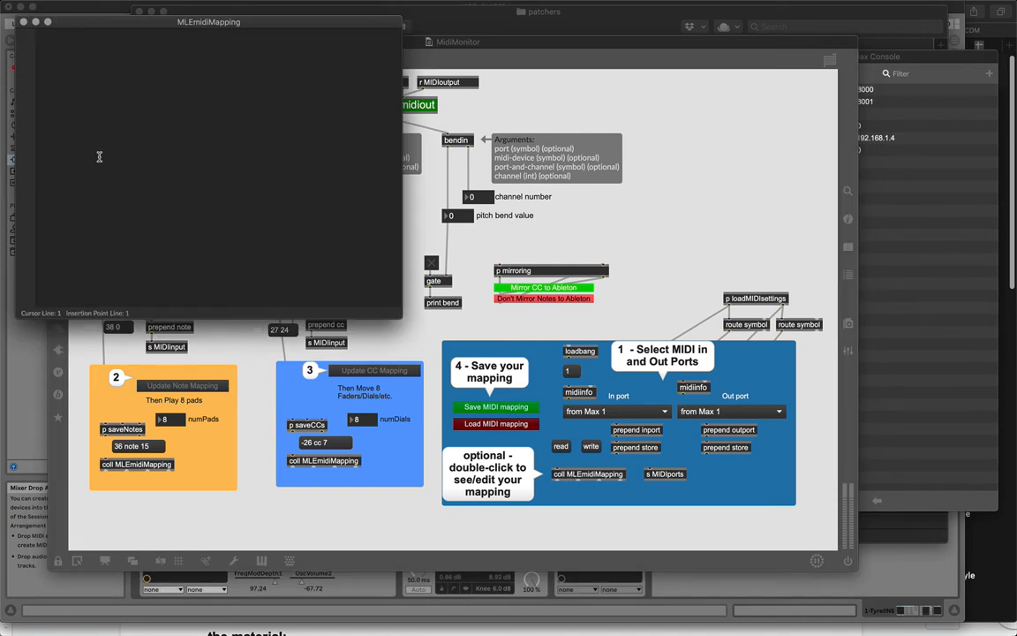
pyautogui.write('sdfgh')
pyautogui.press('super+a')
pyautogui.press('BackSpace')
pyautogui.click(23, 22)
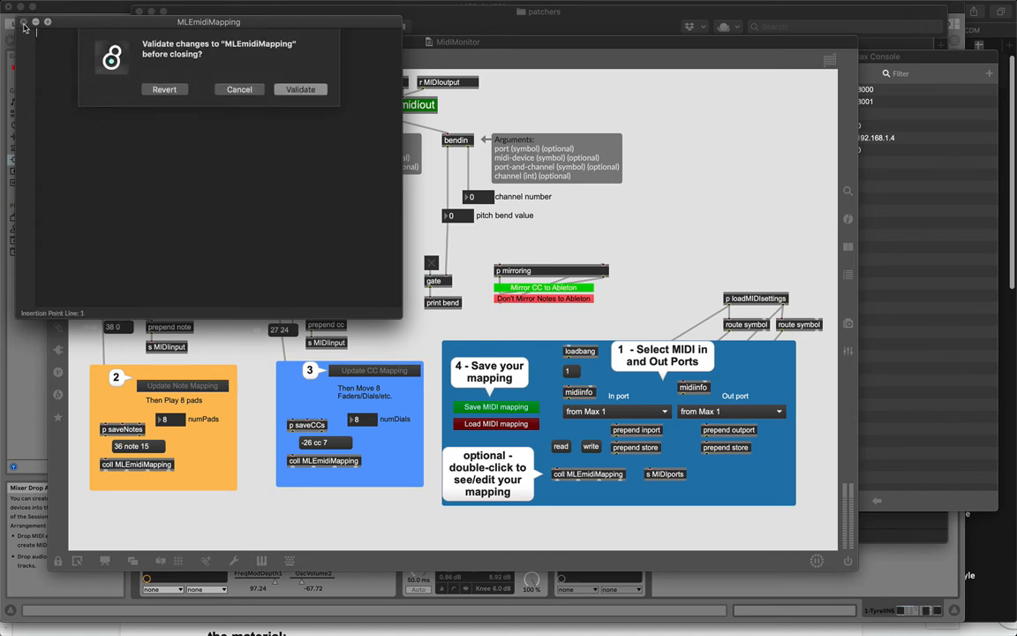
pyautogui.click(294, 89)
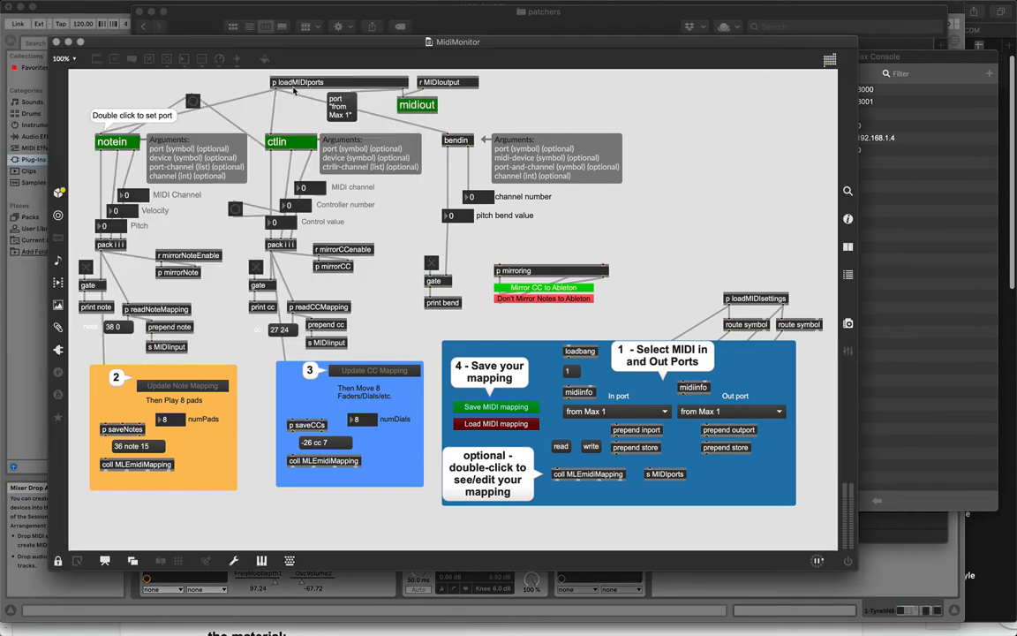
# Step: Reopen the MLEmidiMapping data to check what it stores, and close it
pyautogui.click(518, 424)
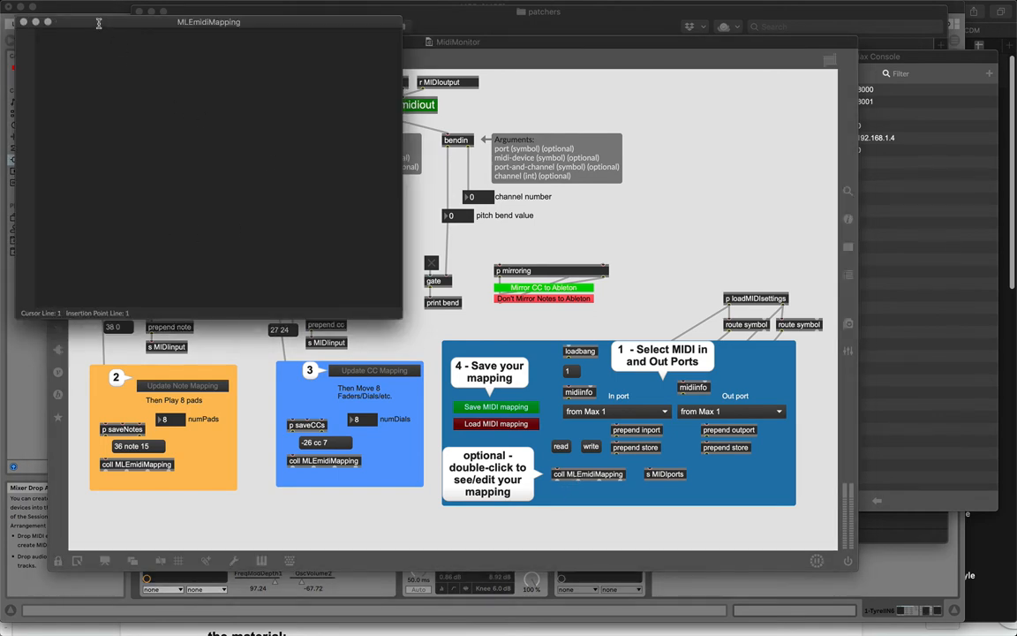
pyautogui.moveTo(99, 23); pyautogui.dragTo(138, 41)
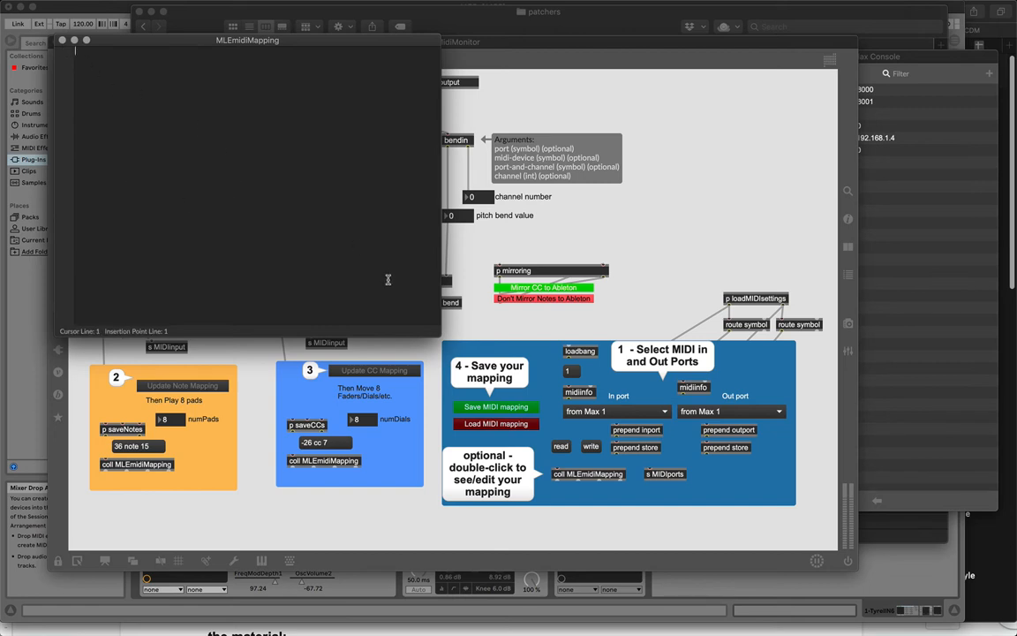
pyautogui.press('super+w')
# Step: Set the MIDI In port to nanoKEY Studio CTRL and check the stored port in coll MLEmidiMapping
pyautogui.click(609, 411)
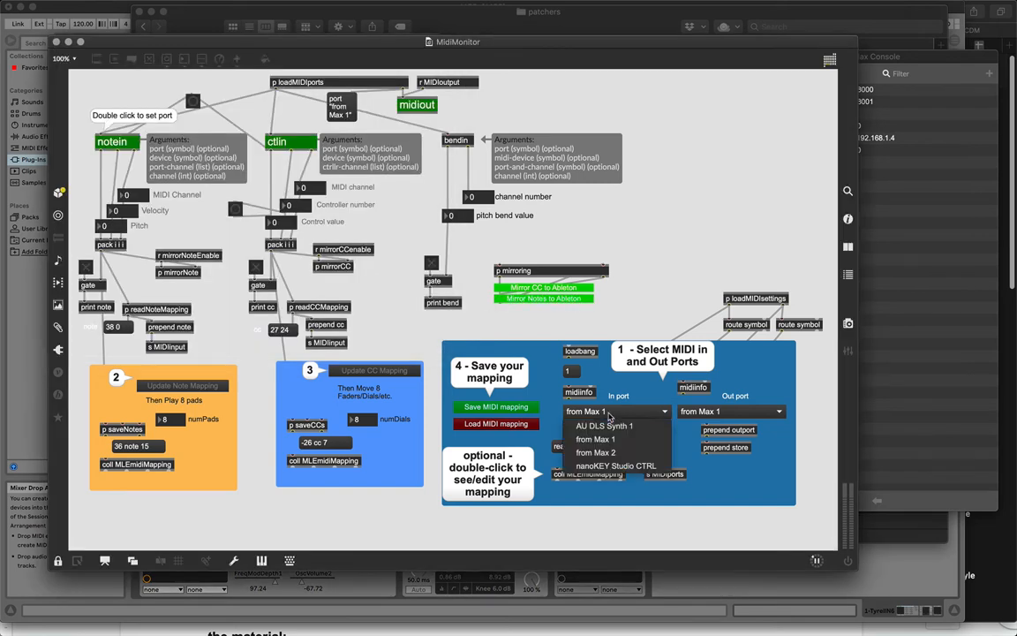
pyautogui.click(616, 465)
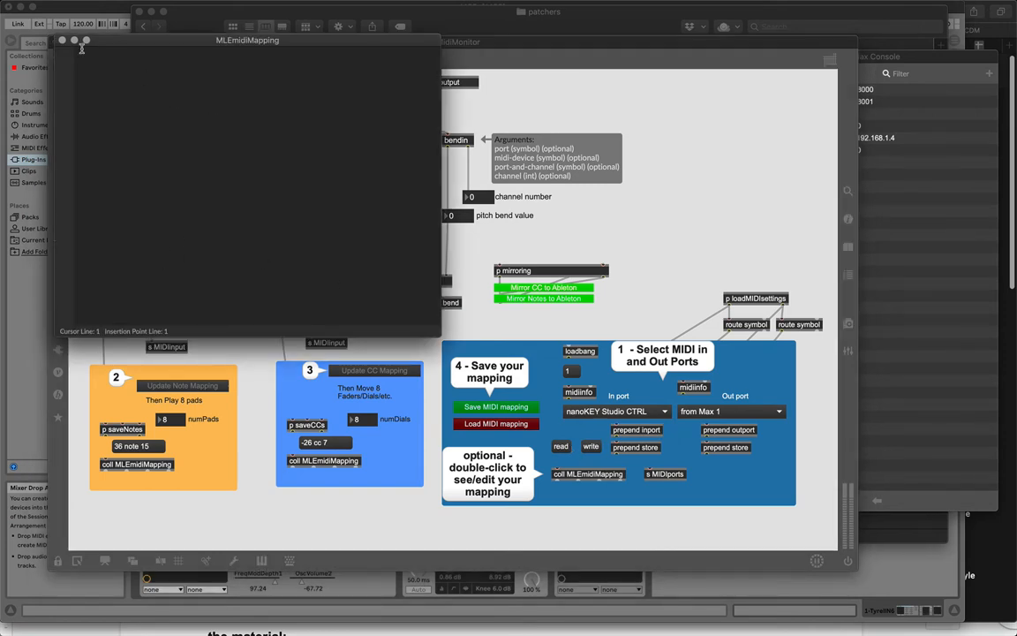
pyautogui.click(61, 41)
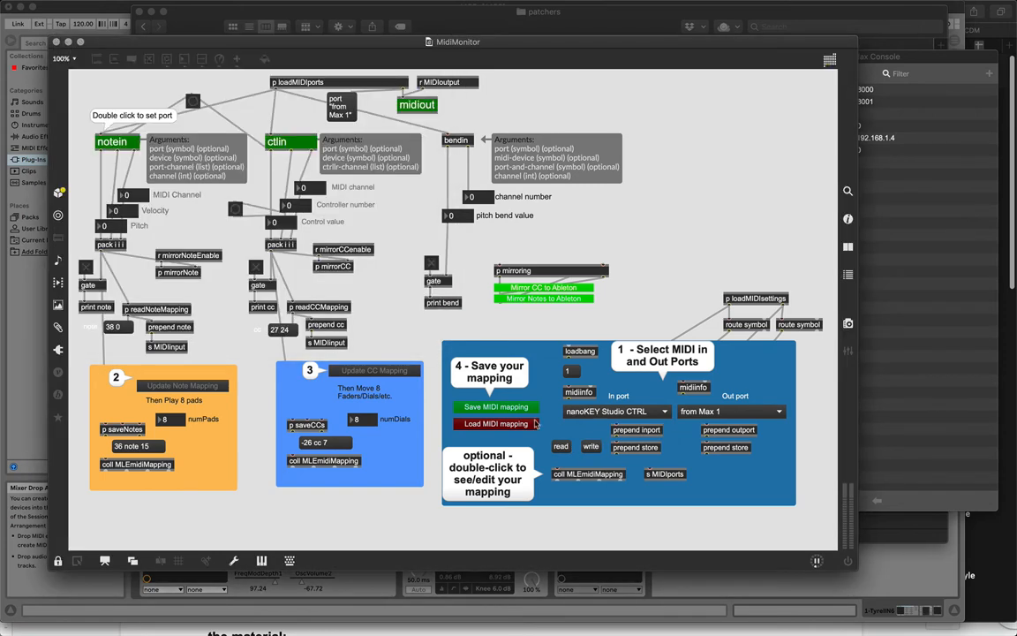
pyautogui.doubleClick(570, 475)
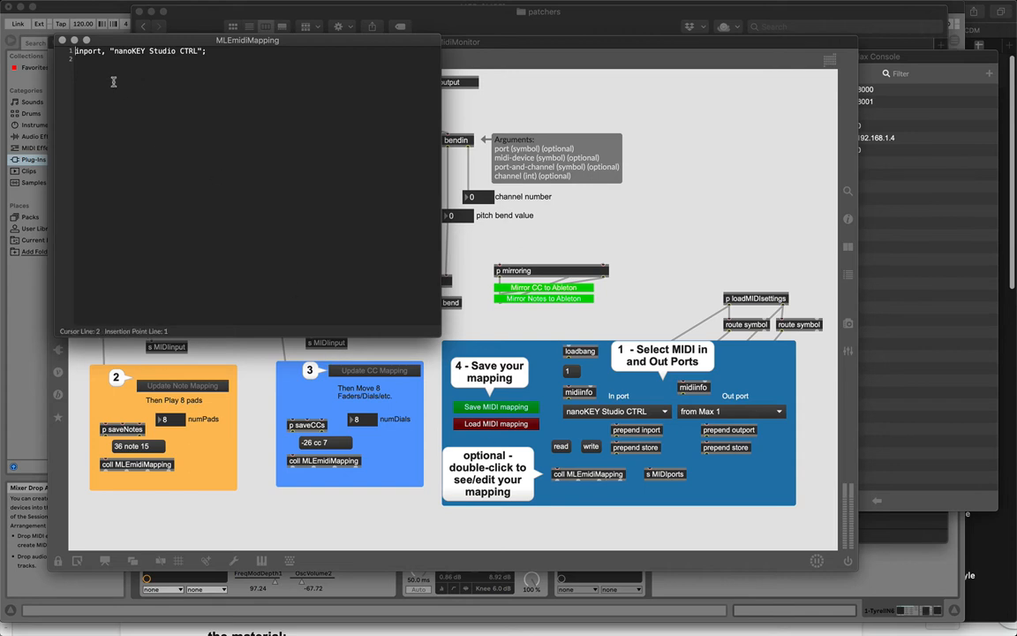
pyautogui.click(62, 40)
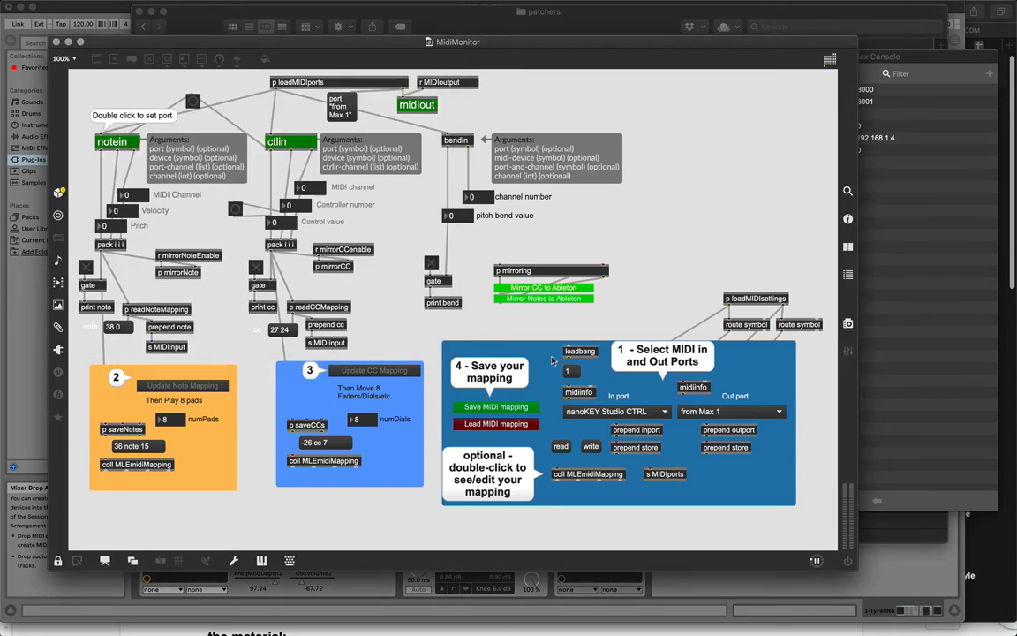
# Step: Select from Max 1 as the MIDI Out port and check the stored ports in coll MLEmidiMapping
pyautogui.click(609, 411)
pyautogui.click(617, 437)
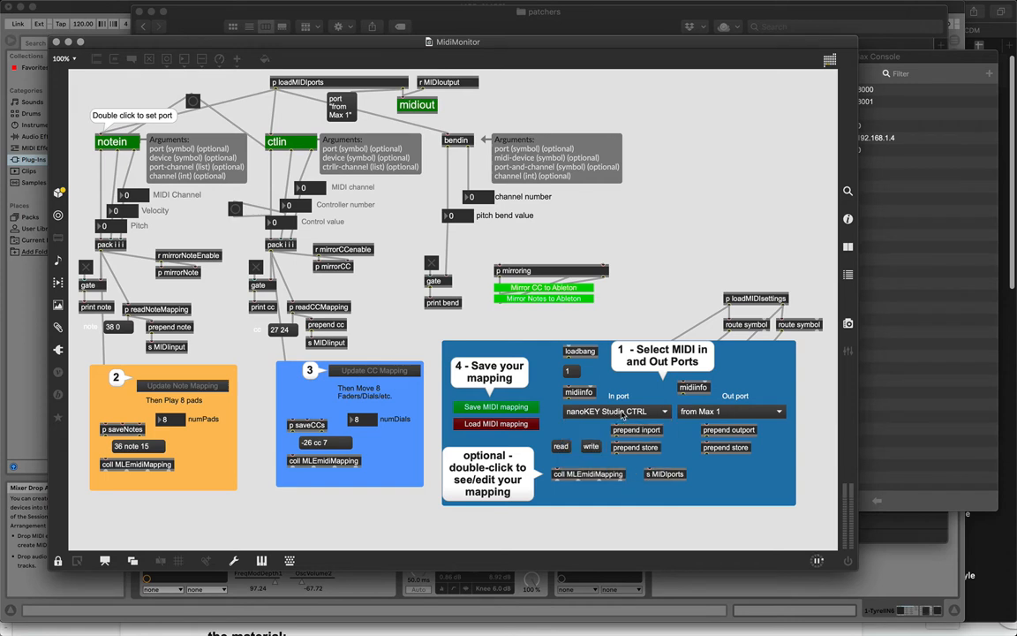
pyautogui.click(716, 412)
pyautogui.click(706, 453)
pyautogui.click(718, 418)
pyautogui.click(706, 438)
pyautogui.click(530, 424)
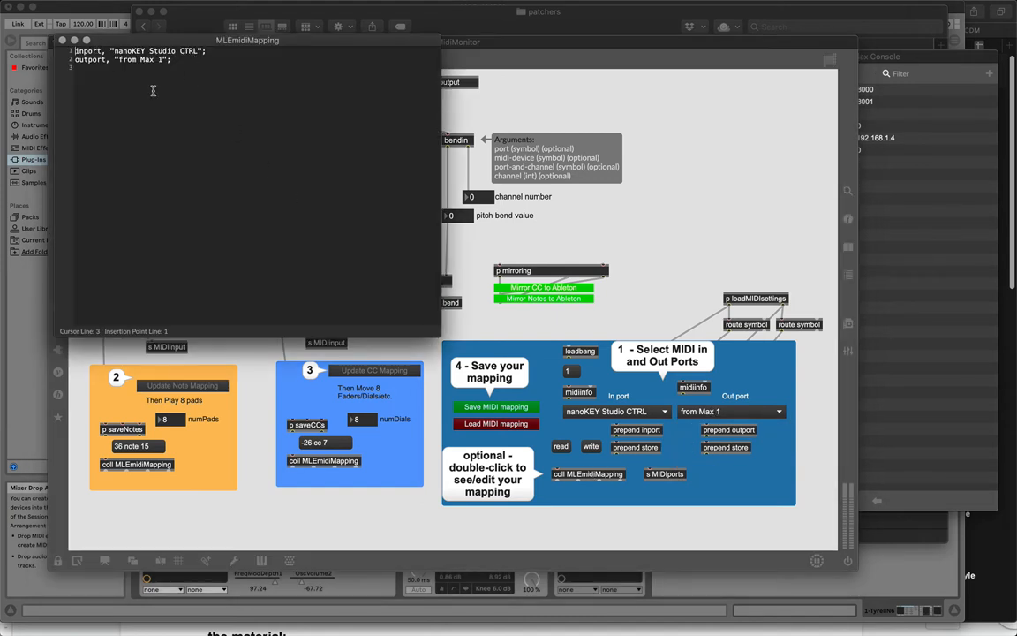
pyautogui.click(60, 41)
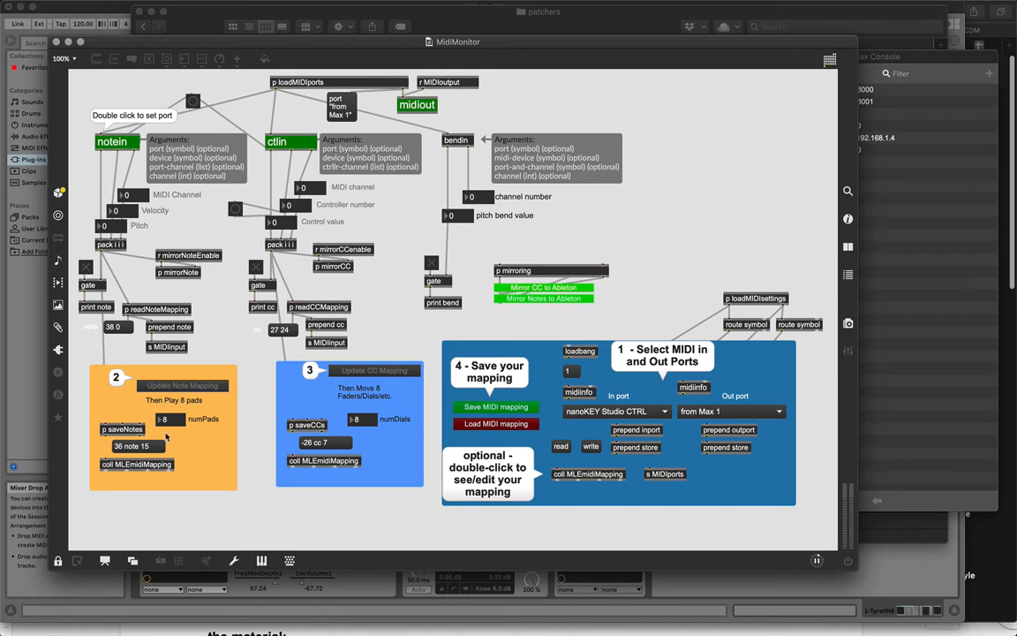
pyautogui.click(167, 420)
pyautogui.click(181, 419)
pyautogui.write('2')
# Step: Update the note mapping by playing 8 pads, and review the recorded note entries in coll MLEmidiMapping
pyautogui.click(189, 389)
pyautogui.doubleClick(137, 465)
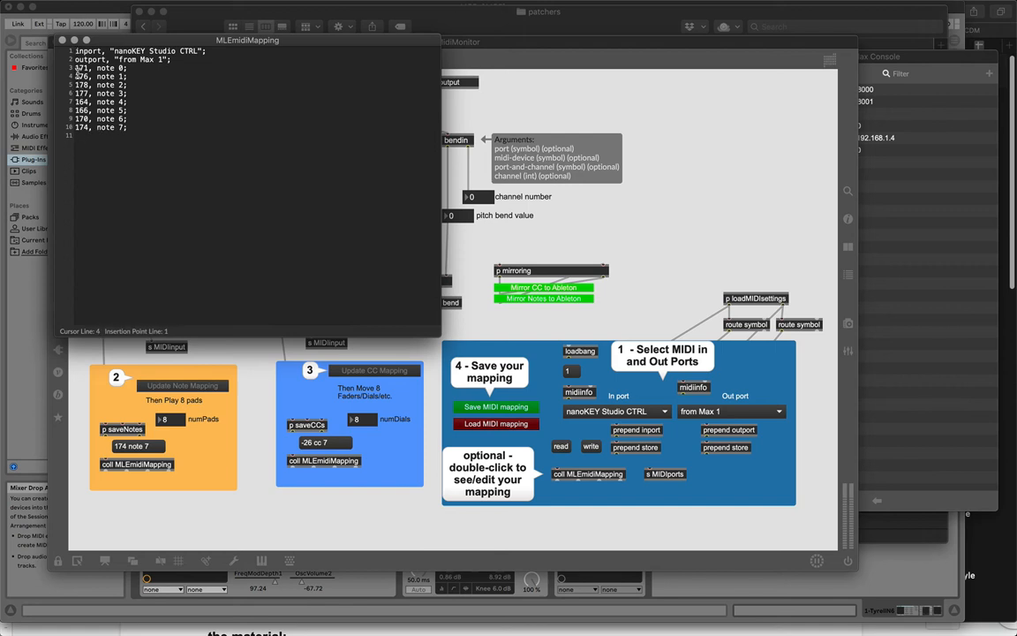
pyautogui.click(61, 41)
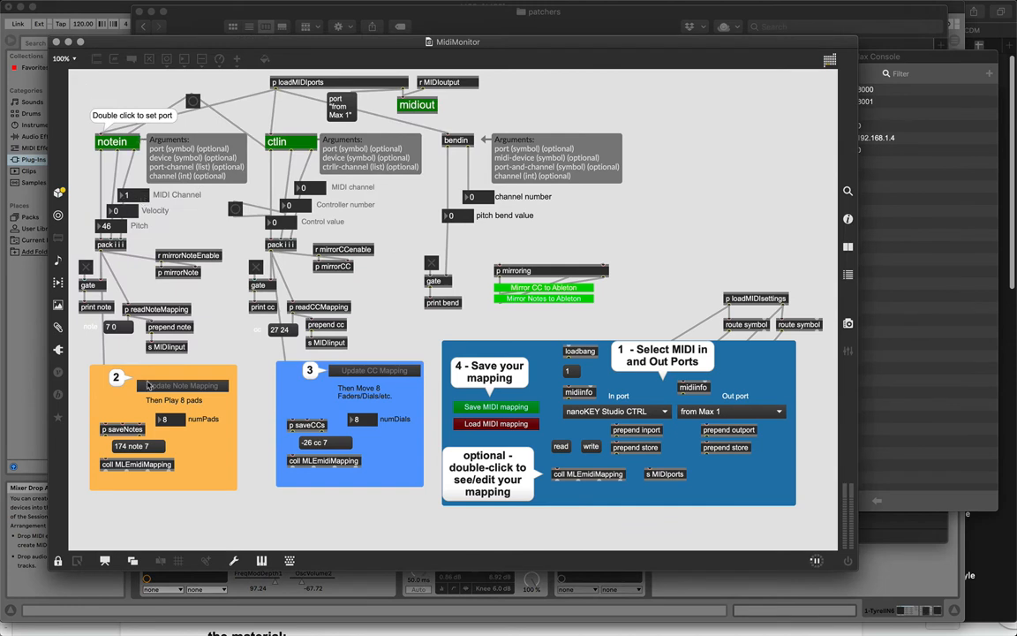
pyautogui.doubleClick(127, 466)
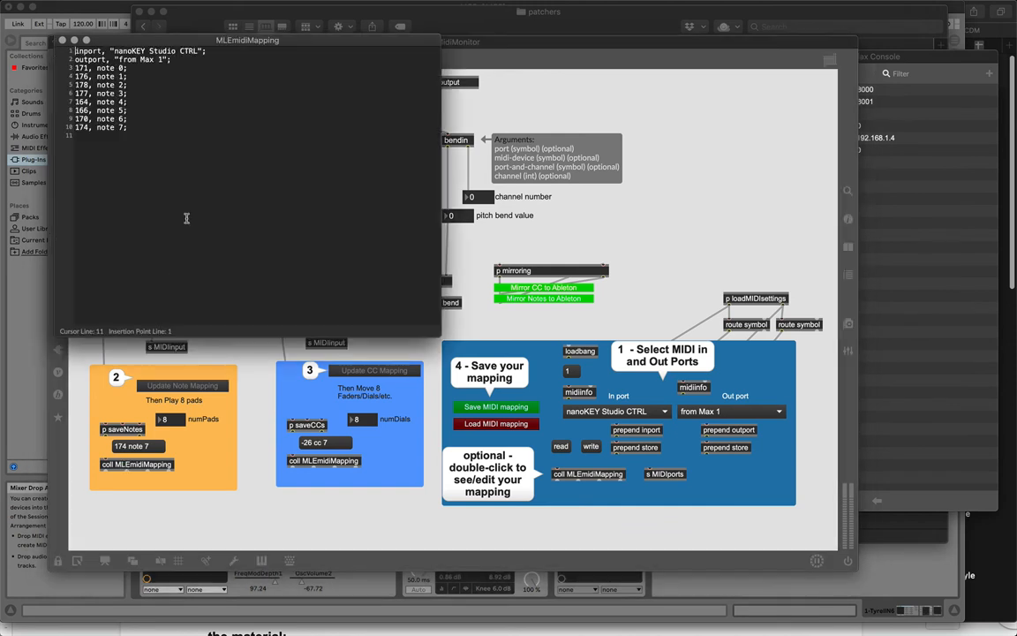
pyautogui.click(62, 40)
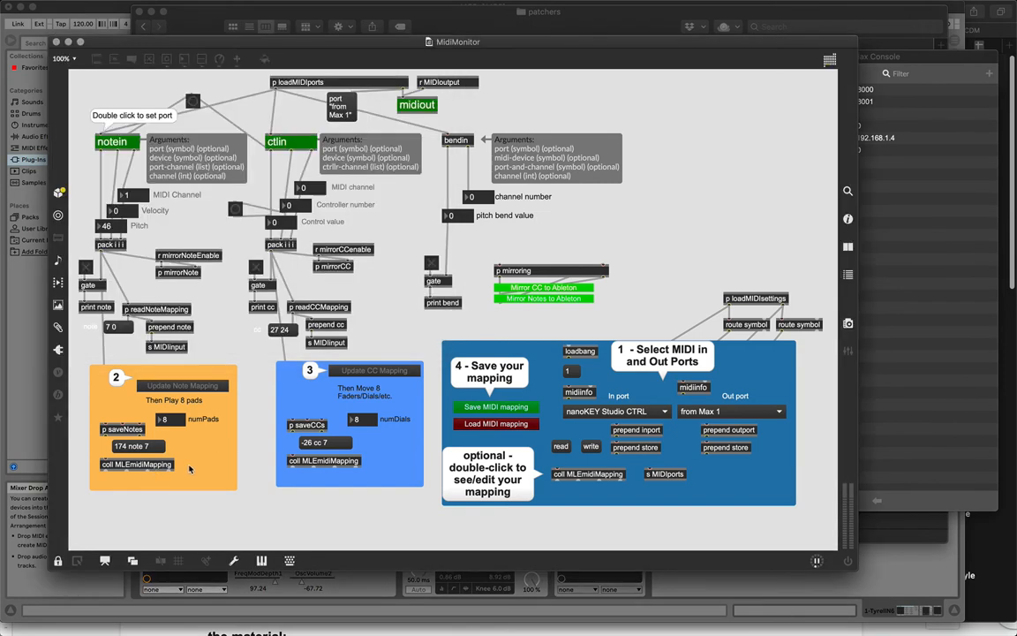
# Step: Update the CC mapping by moving 8 dials, and review the recorded CC entries in coll MLEmidiMapping
pyautogui.click(371, 377)
pyautogui.doubleClick(309, 460)
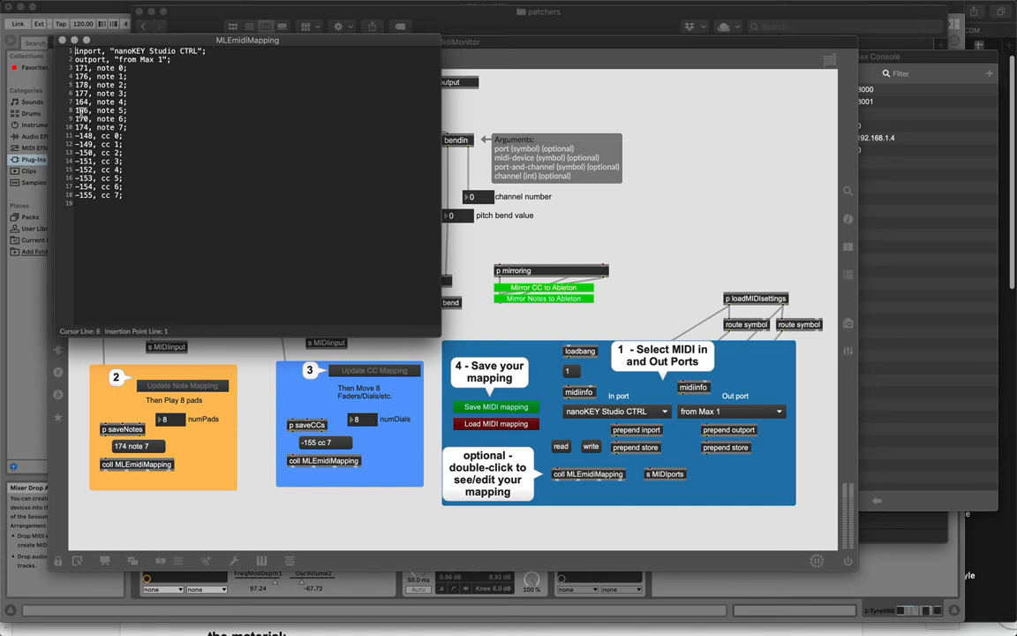
pyautogui.click(60, 41)
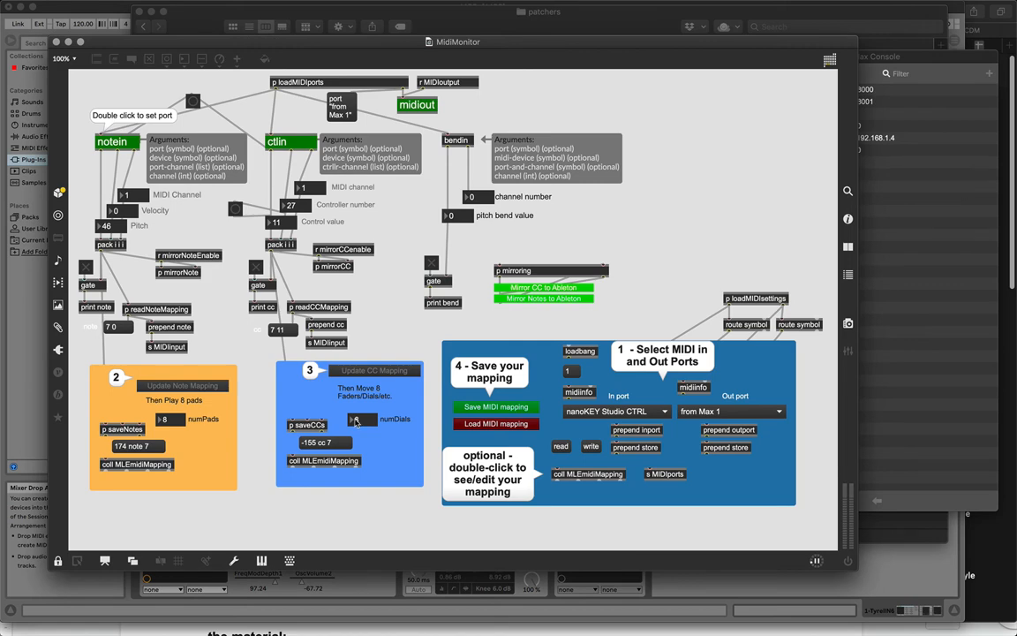
# Step: Save the MIDI mapping as Ians_test_mapping in the midi folder and close the MidiMonitor patch
pyautogui.click(496, 407)
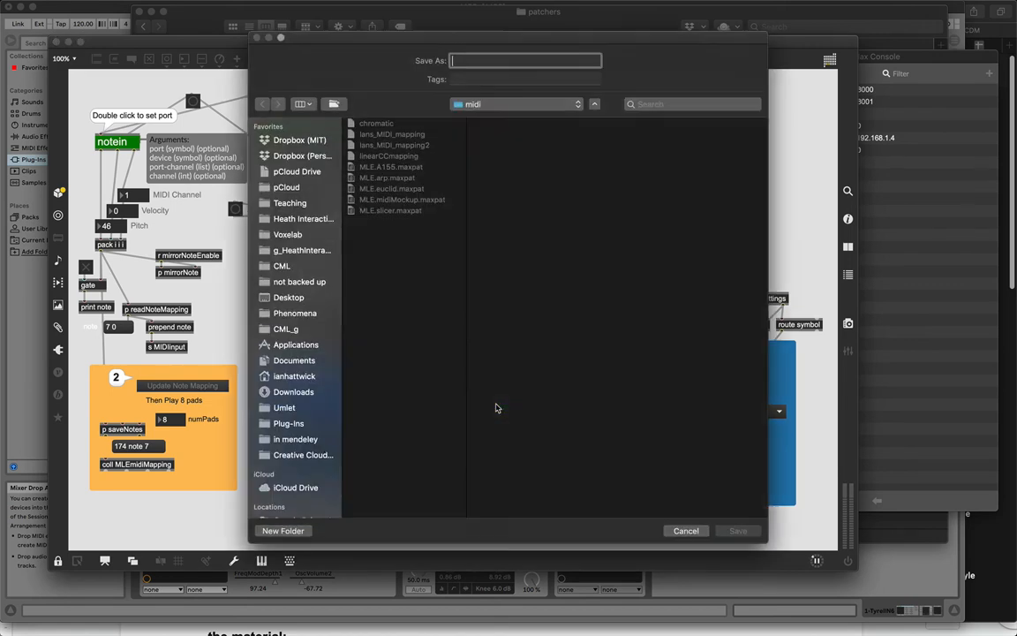
pyautogui.write('(')
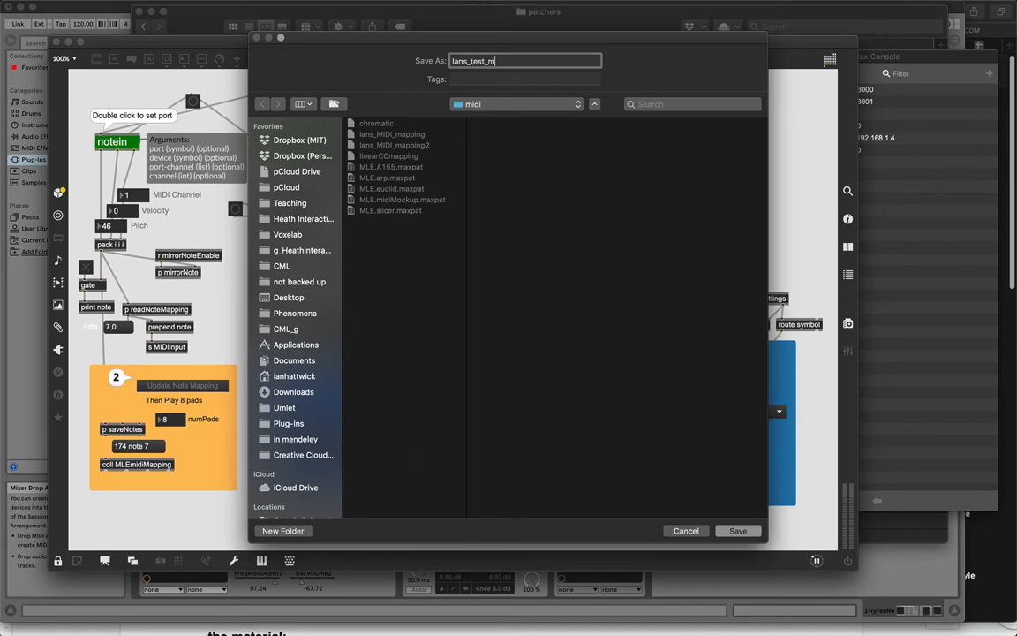
pyautogui.write('ans_test_mapping')
pyautogui.press('Return')
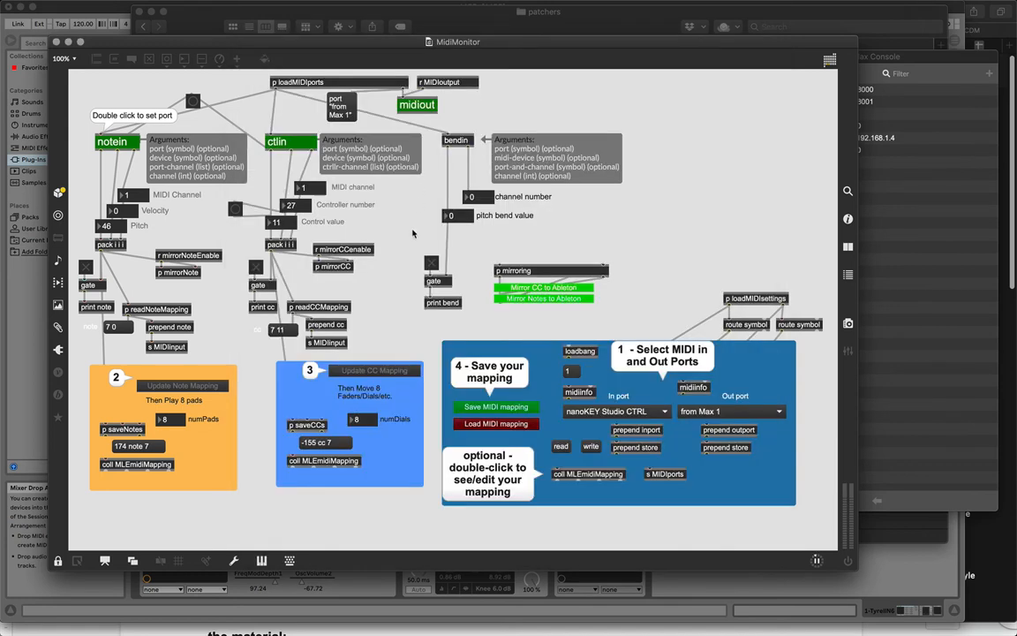
pyautogui.press('super+w')
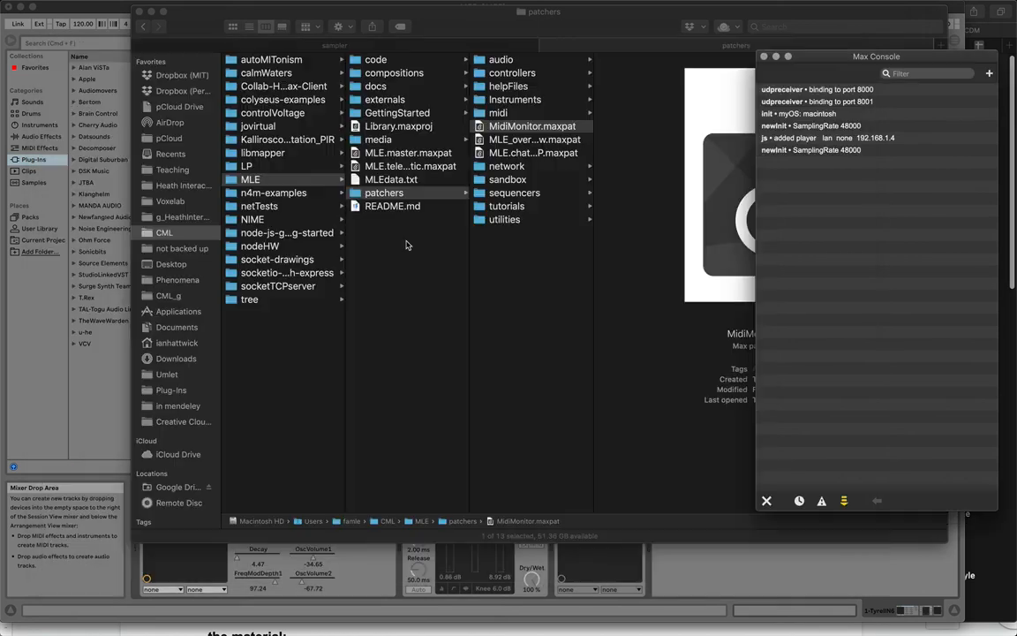
# Step: Open MLE.master.maxpat from the MLE folder and load the Ians_test_mapping file from the midi folder
pyautogui.click(406, 244)
pyautogui.doubleClick(378, 154)
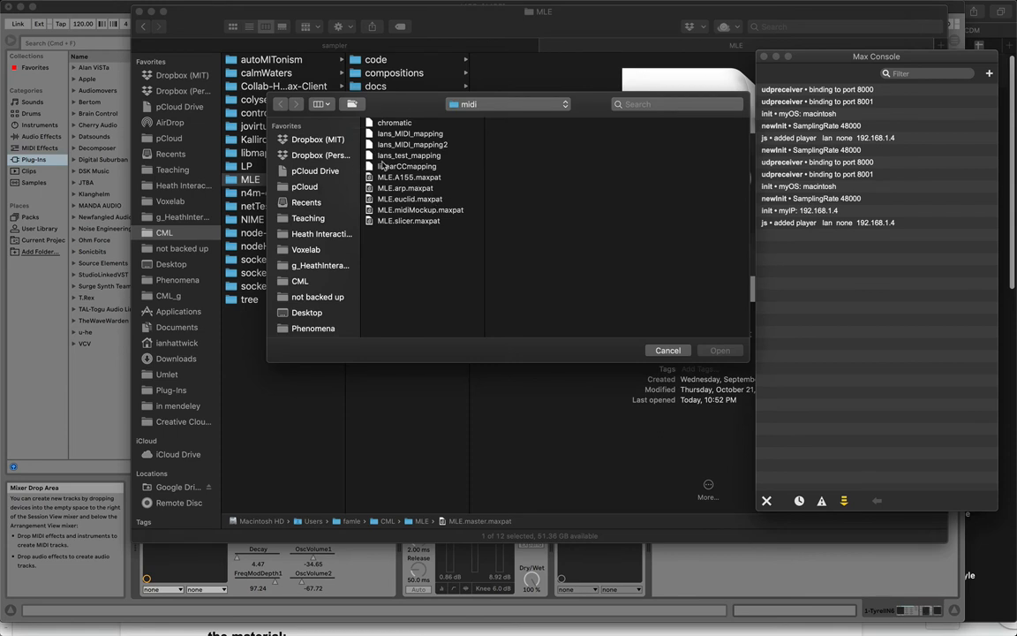
pyautogui.click(382, 157)
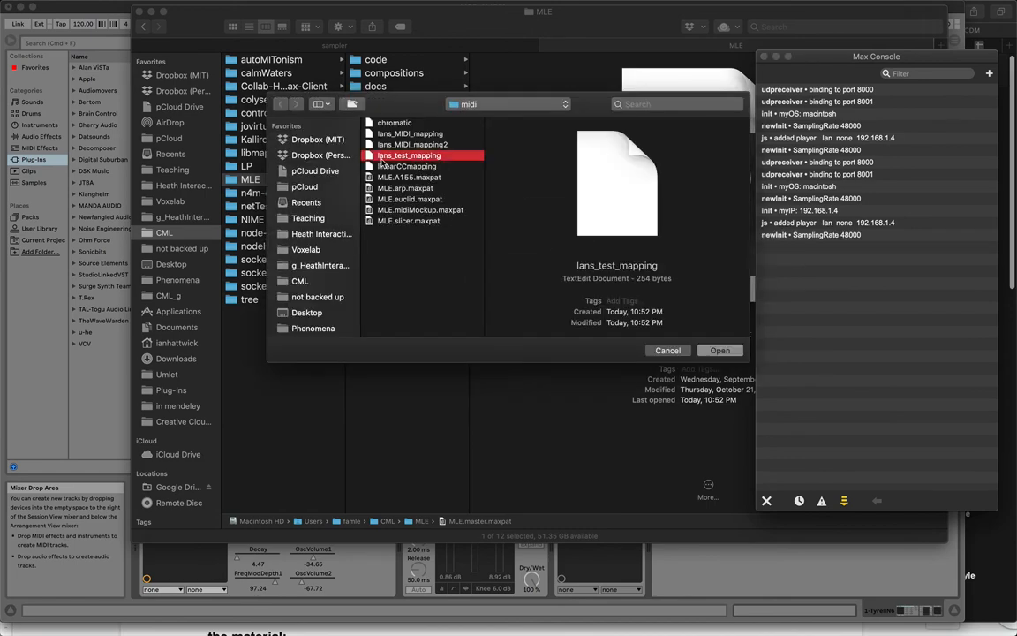
pyautogui.press('Return')
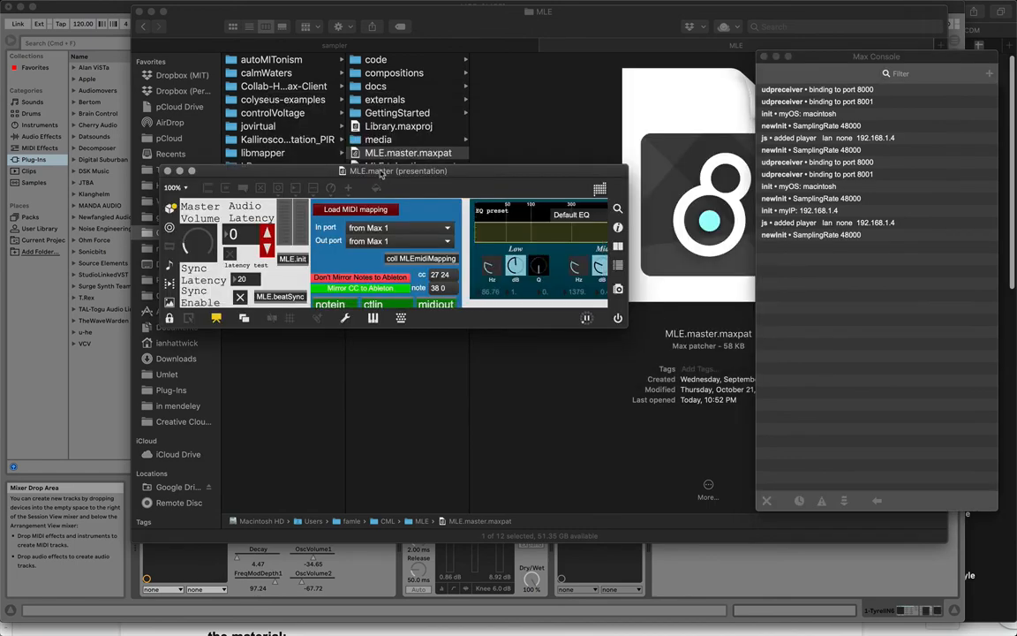
# Step: Check the device lists of midiout and ctlin in the MLE.master patch, and close the patch
pyautogui.moveTo(381, 174); pyautogui.dragTo(378, 158)
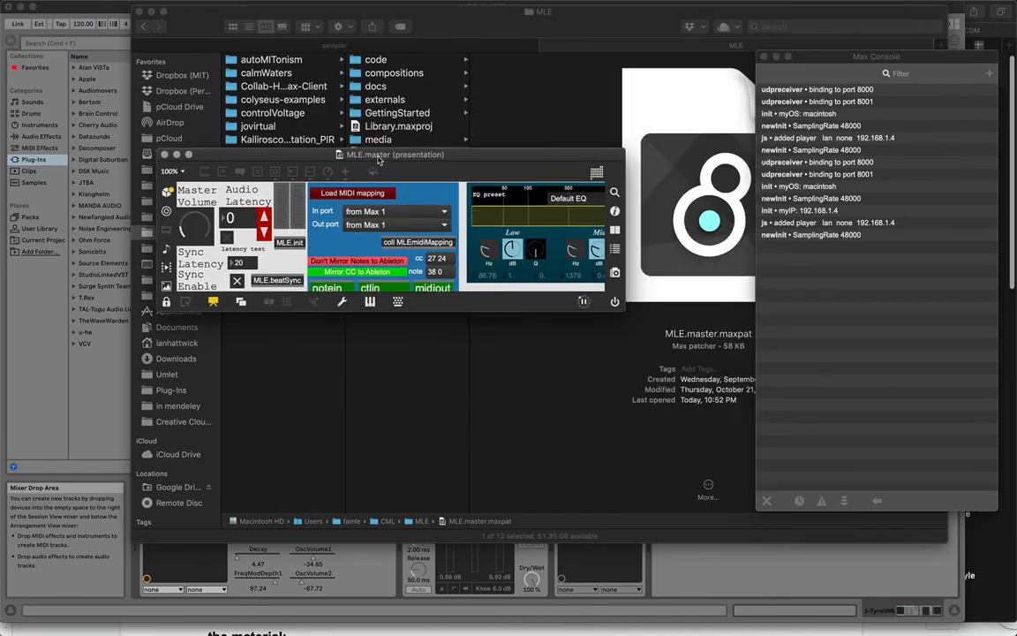
pyautogui.scroll(-2, 367, 201)
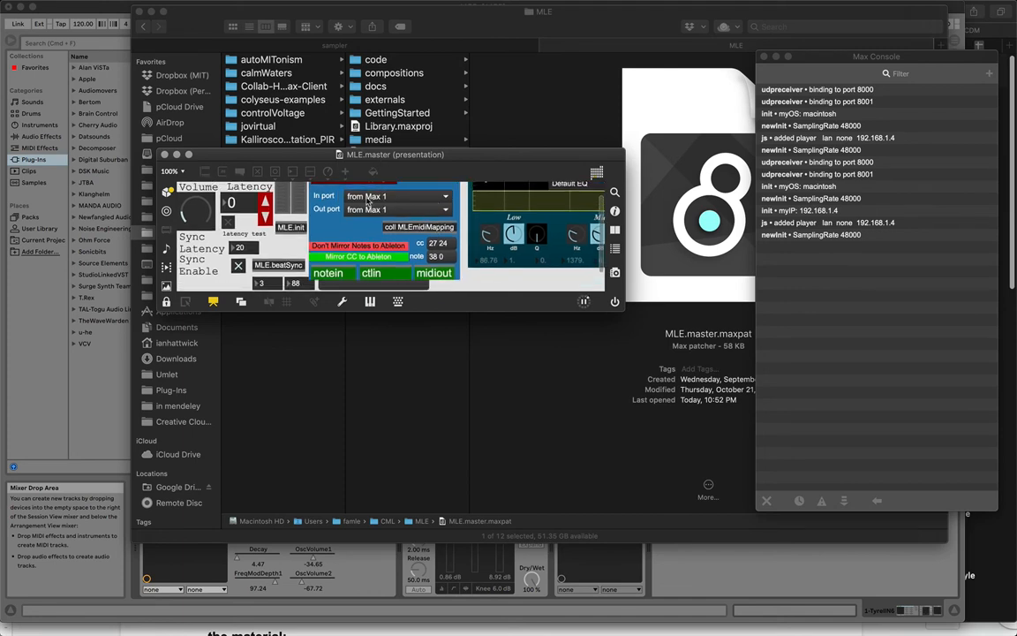
pyautogui.scroll(-2, 397, 230)
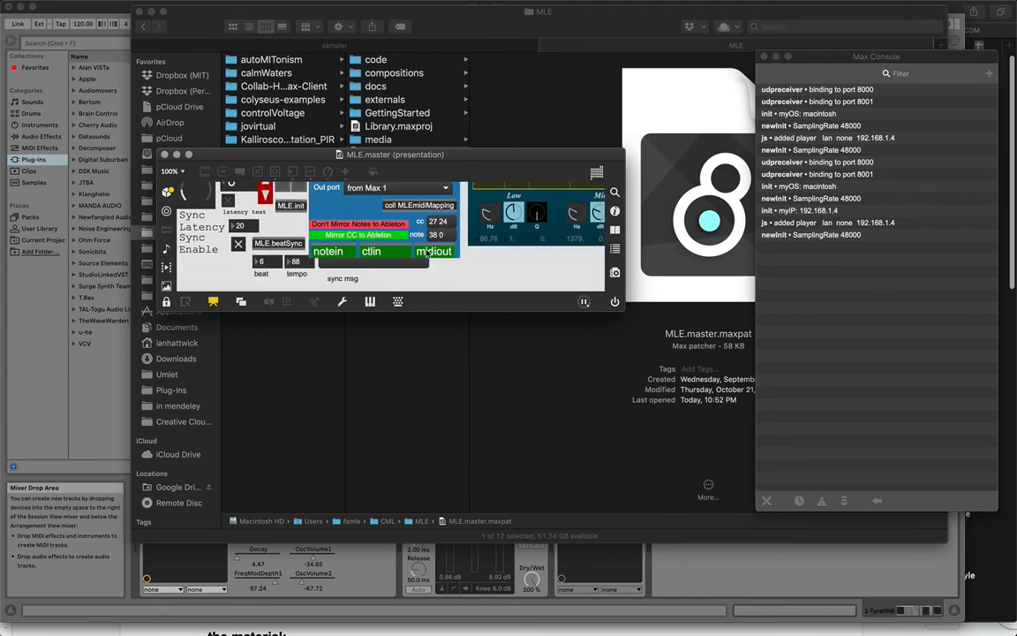
pyautogui.click(426, 253)
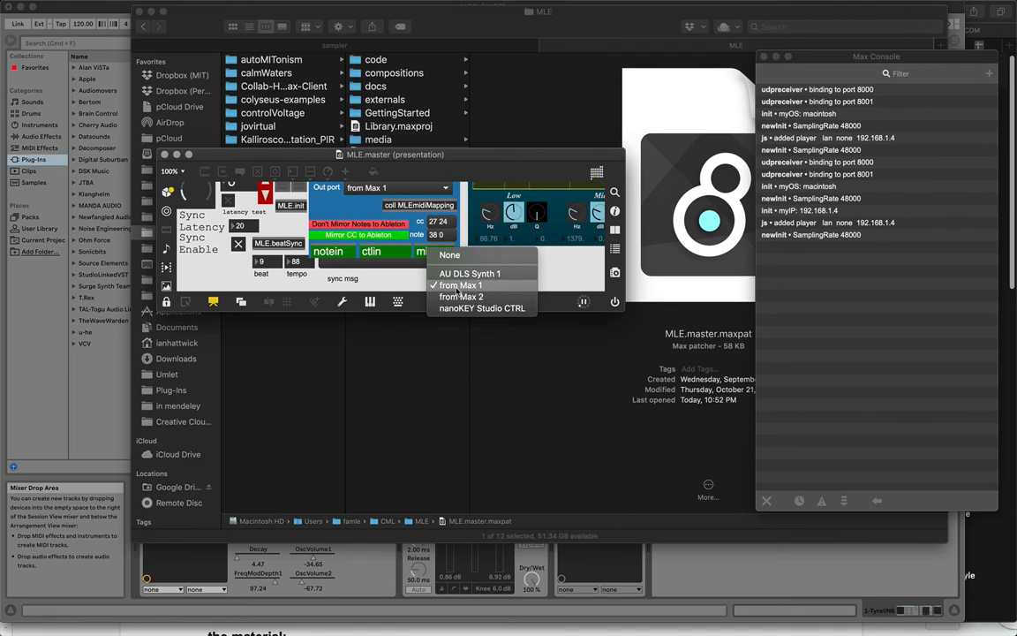
pyautogui.click(460, 297)
pyautogui.click(389, 258)
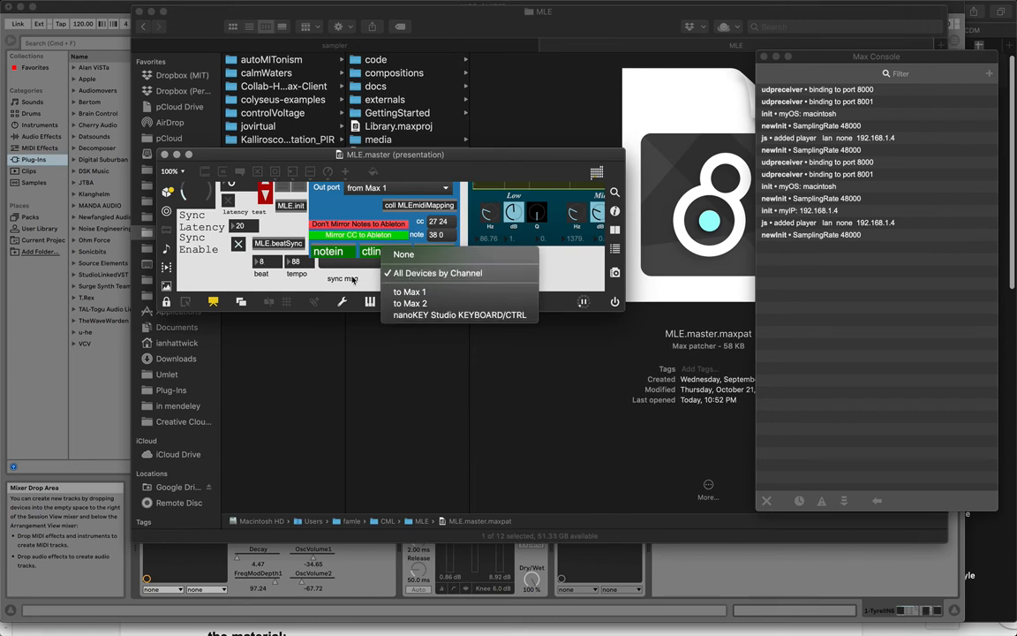
pyautogui.click(352, 277)
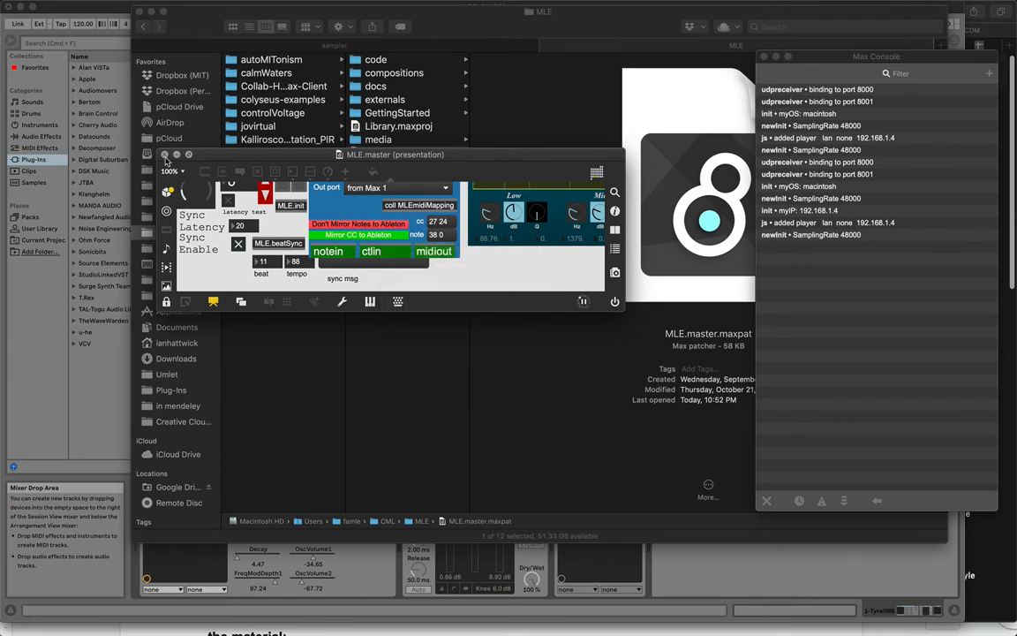
pyautogui.click(165, 154)
# Step: Reopen MidiMonitor.maxpat from the patchers folder without loading a mapping, and switch it from presentation to patching view
pyautogui.click(353, 156)
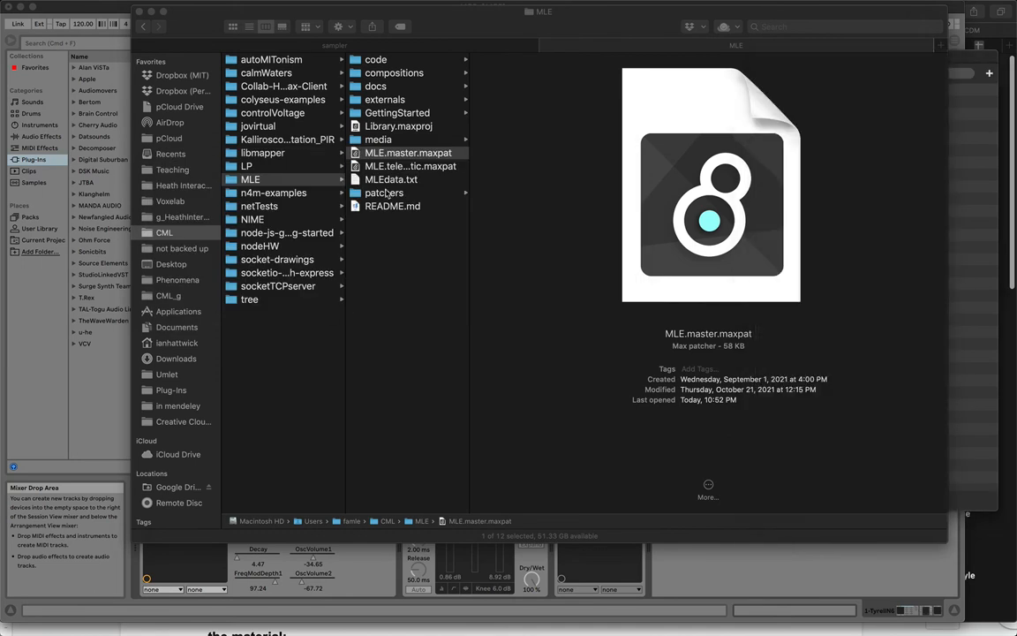
pyautogui.click(385, 193)
pyautogui.click(565, 113)
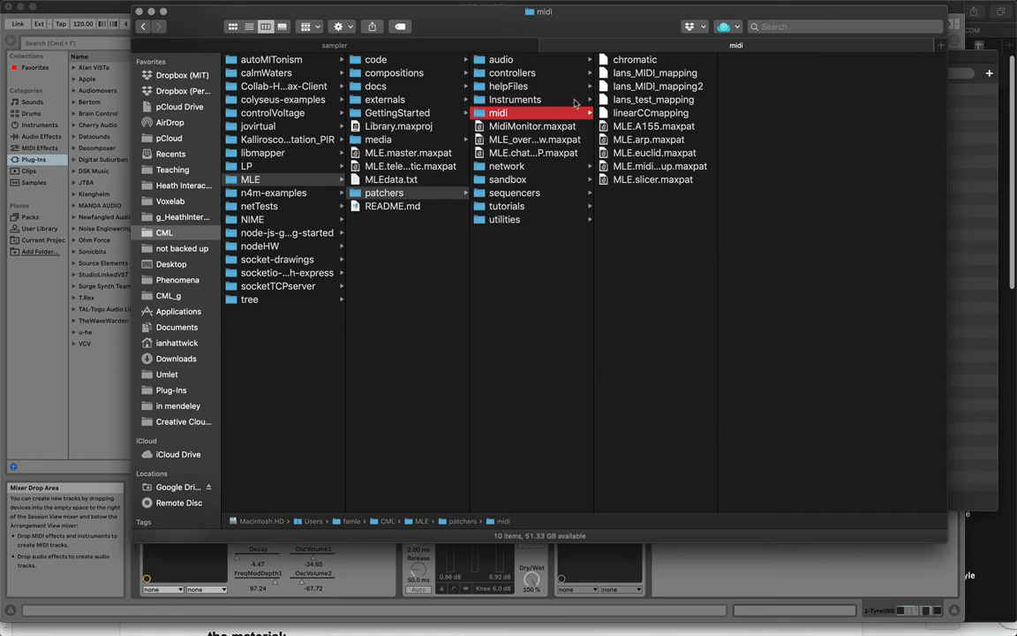
pyautogui.doubleClick(532, 127)
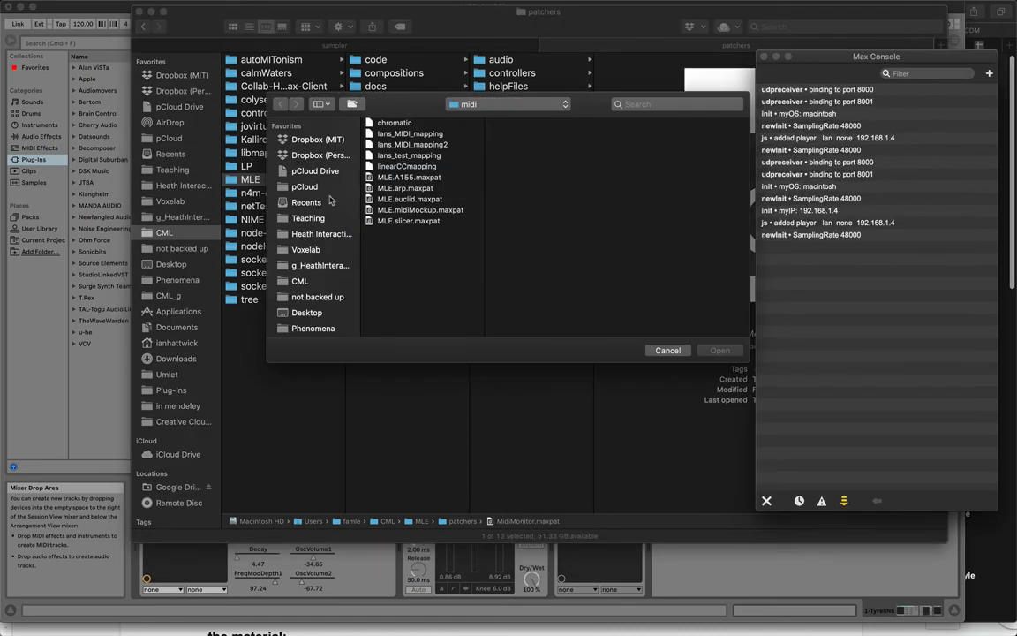
pyautogui.press('Escape')
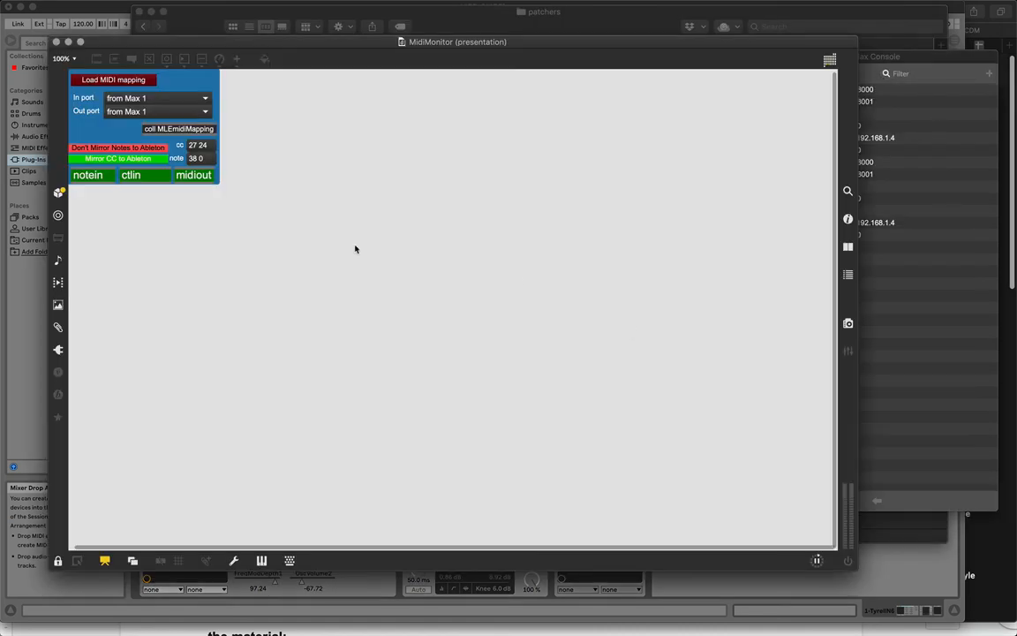
pyautogui.press('super+alt+e')
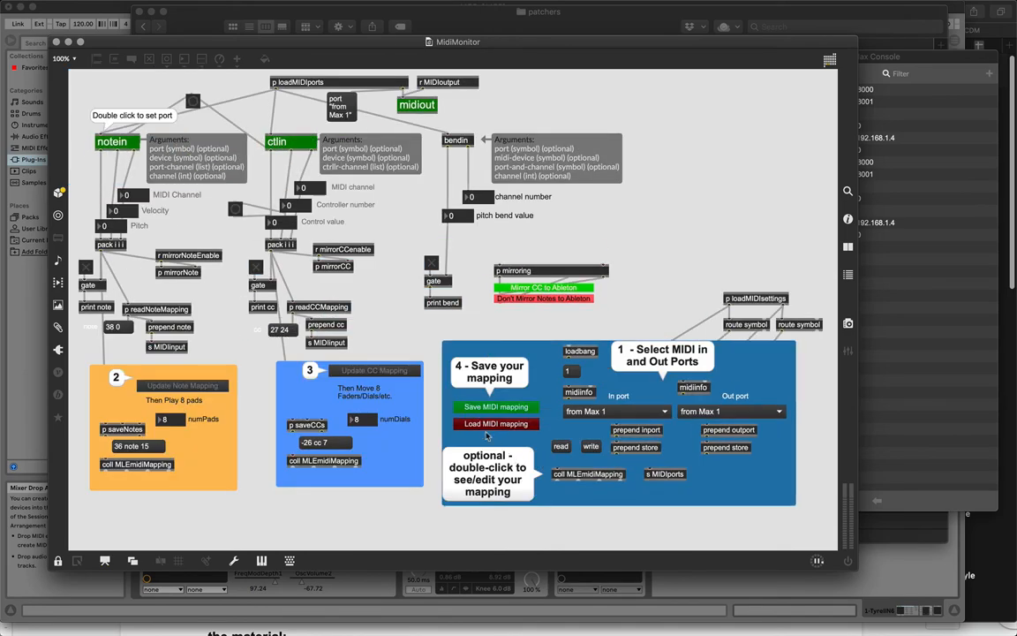
# Step: Load Ians_test_mapping into the MidiMonitor patch and review its port entries in coll MLEmidiMapping
pyautogui.click(485, 428)
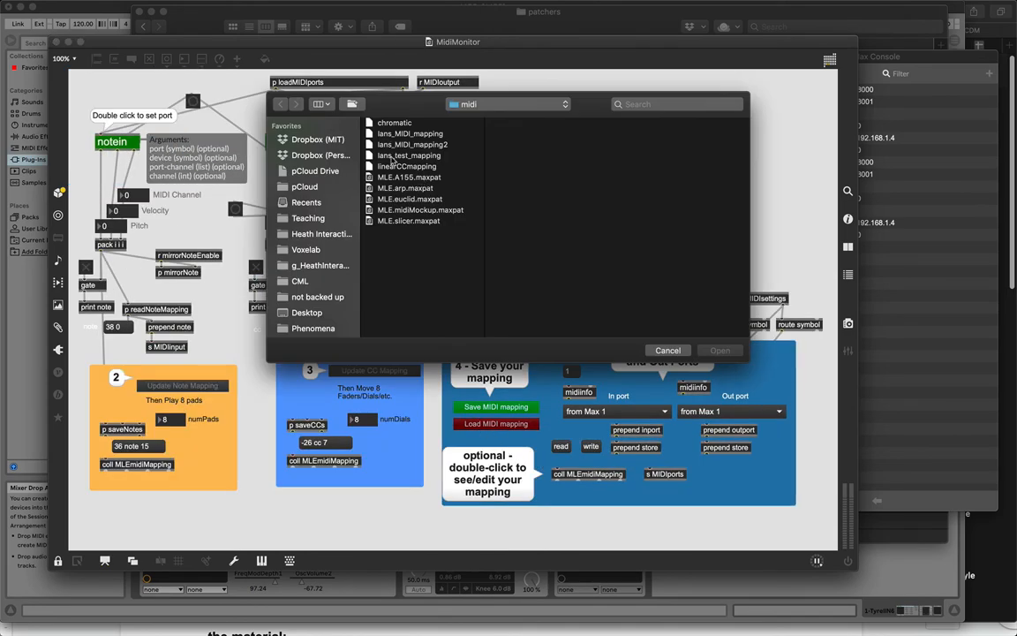
pyautogui.click(408, 155)
pyautogui.press('Return')
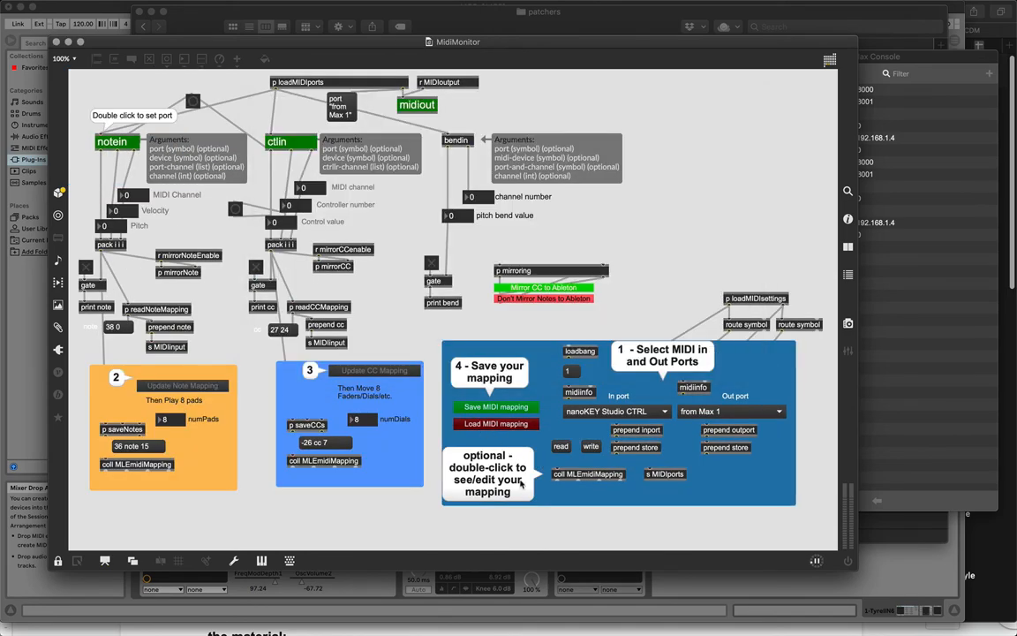
pyautogui.doubleClick(568, 477)
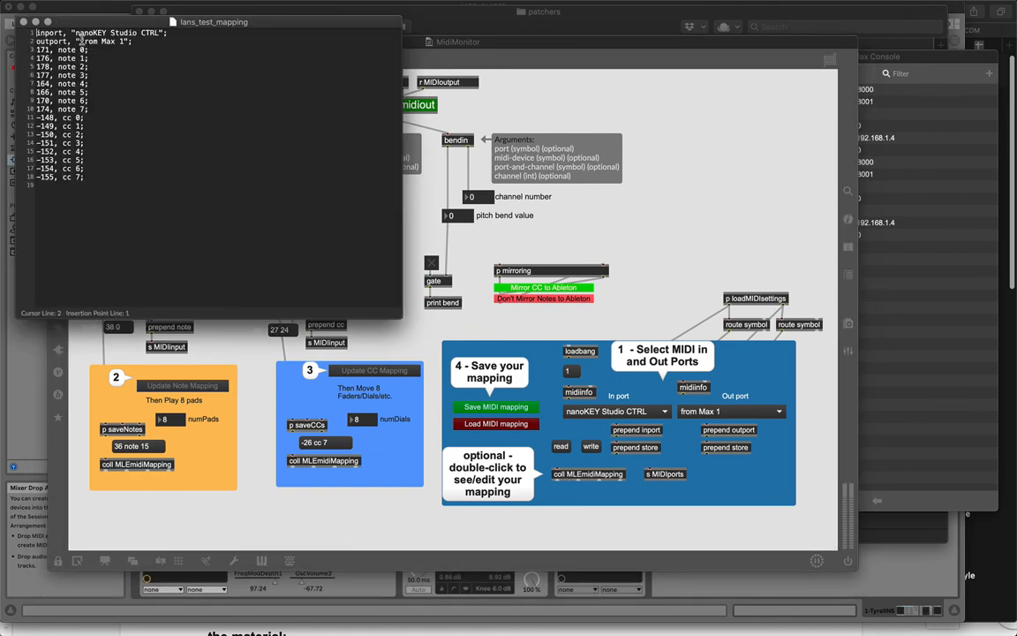
pyautogui.click(23, 21)
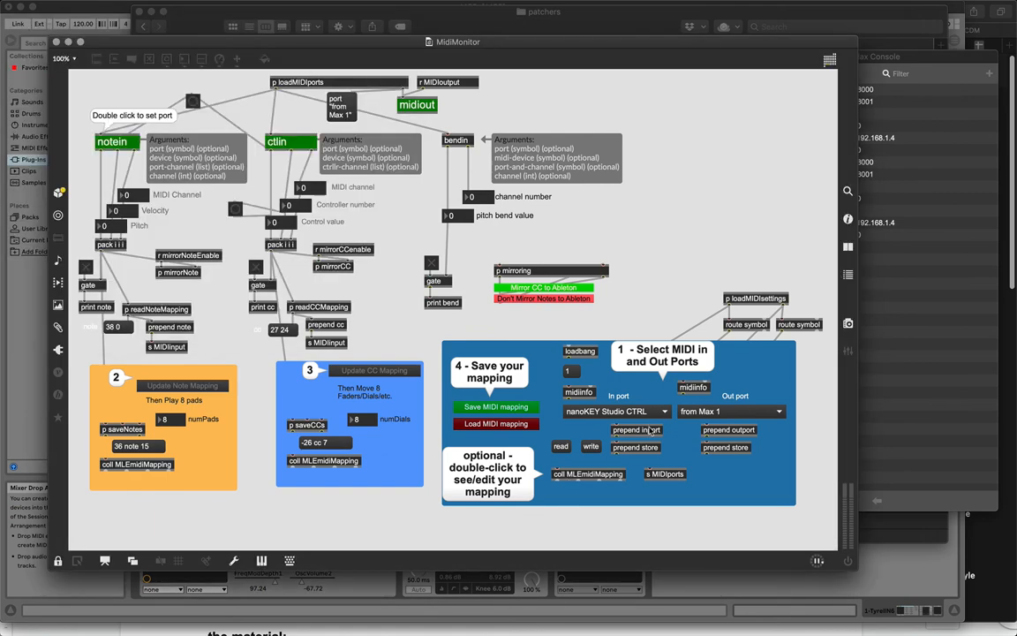
# Step: Compare the device names offered by the In port selector with those listed for ctlin, keeping nanoKEY Studio CTRL selected
pyautogui.click(618, 412)
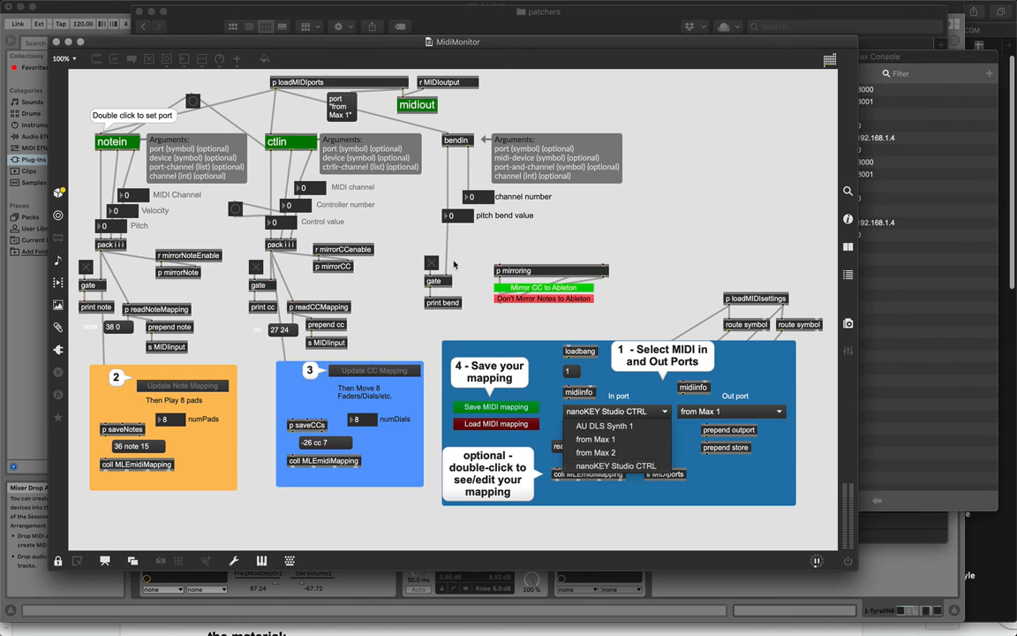
pyautogui.click(377, 203)
pyautogui.doubleClick(293, 149)
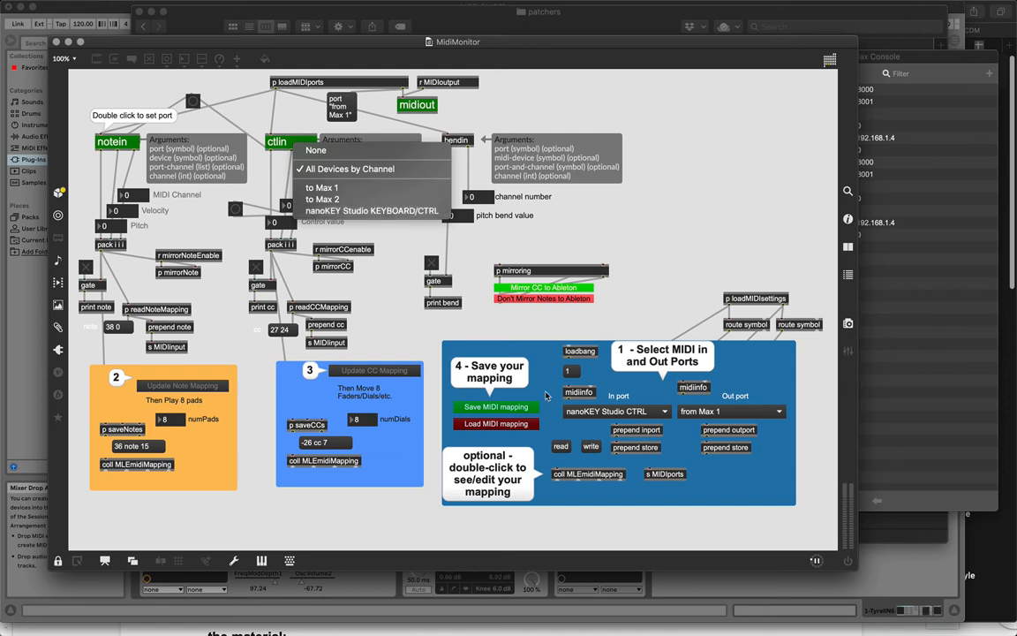
pyautogui.click(493, 358)
pyautogui.click(618, 411)
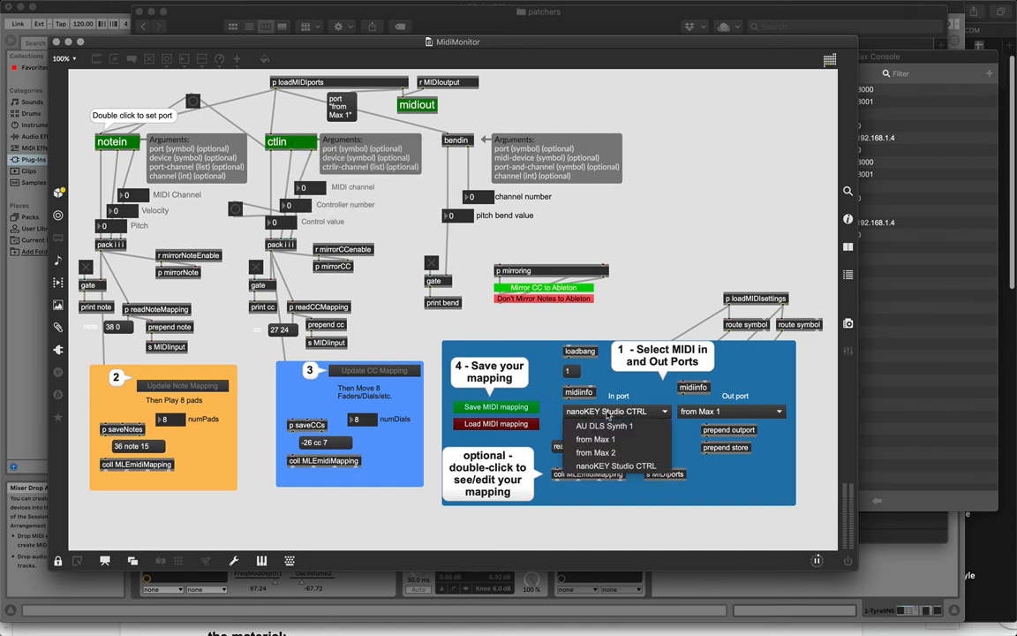
pyautogui.click(625, 473)
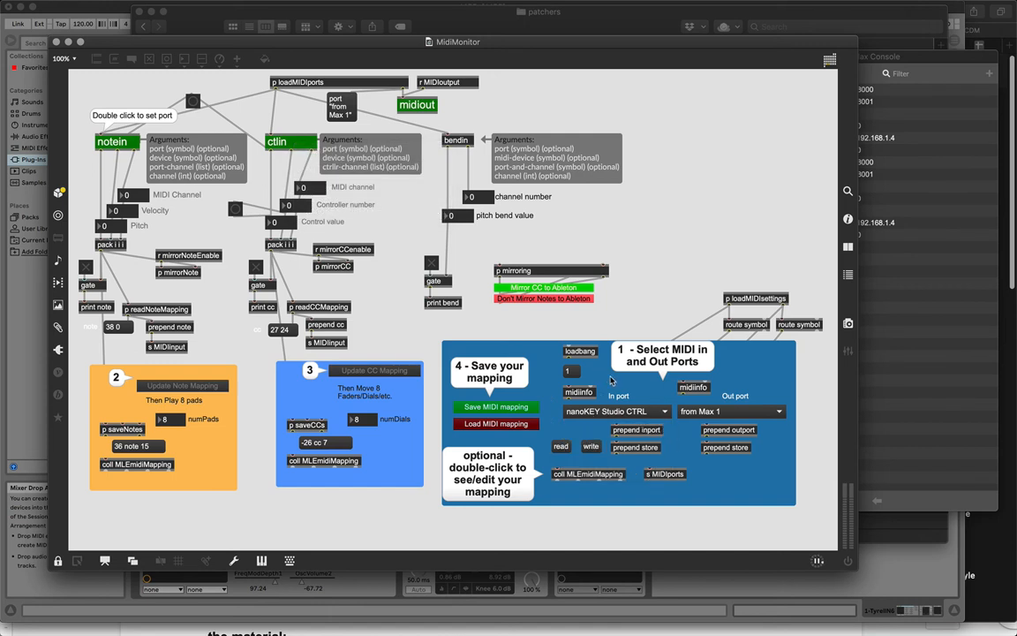
# Step: Change the inport entry in coll MLEmidiMapping to "nanoKEY Studio KEYBOARD/CTRL" and keep the edit when closing the editor
pyautogui.doubleClick(576, 475)
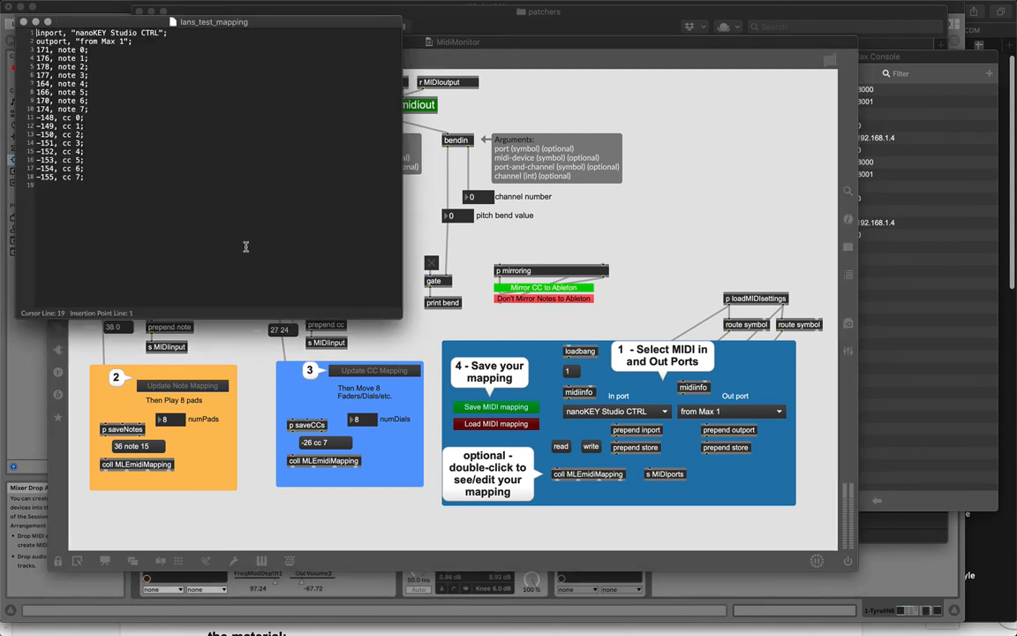
pyautogui.click(129, 32)
pyautogui.write('KEYBOARD/')
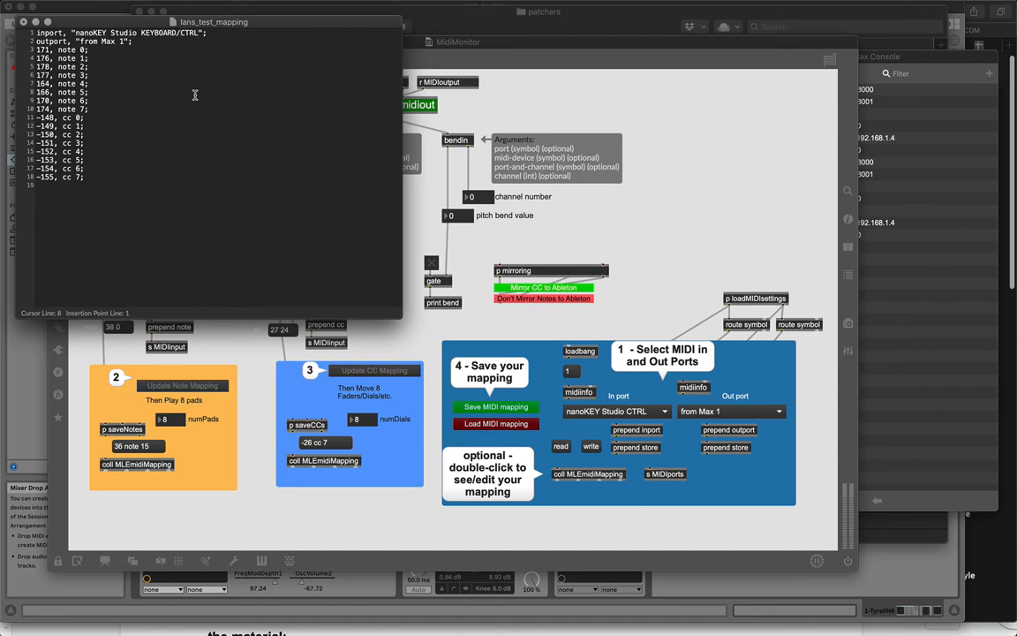
pyautogui.press('super+w')
pyautogui.press('Return')
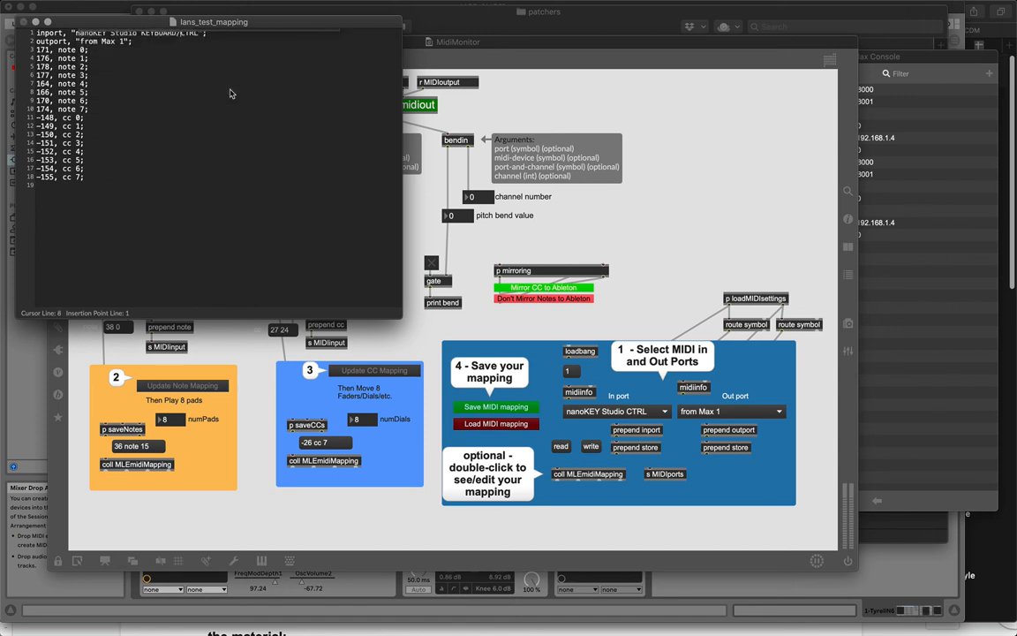
# Step: Save the edited MIDI mapping over the existing Ians_test_mapping file in the midi folder
pyautogui.click(474, 405)
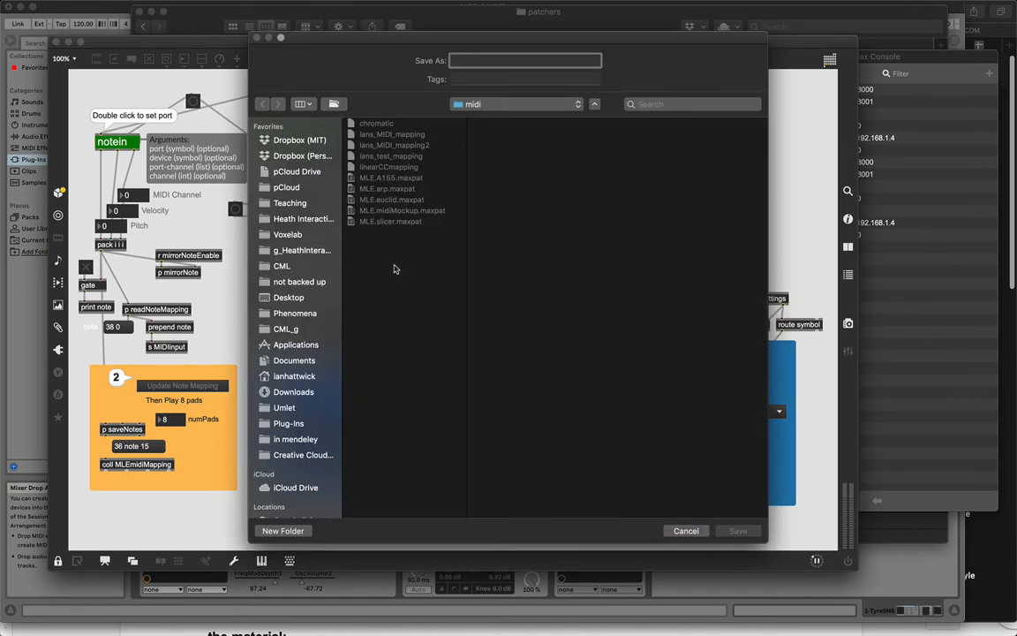
pyautogui.click(370, 157)
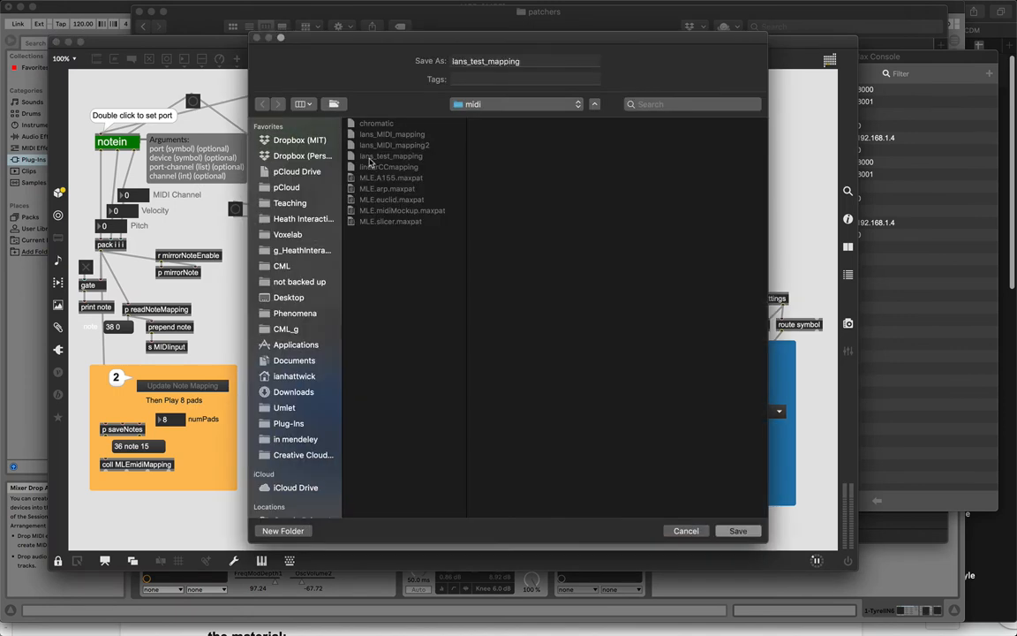
pyautogui.press('Return')
pyautogui.click(588, 116)
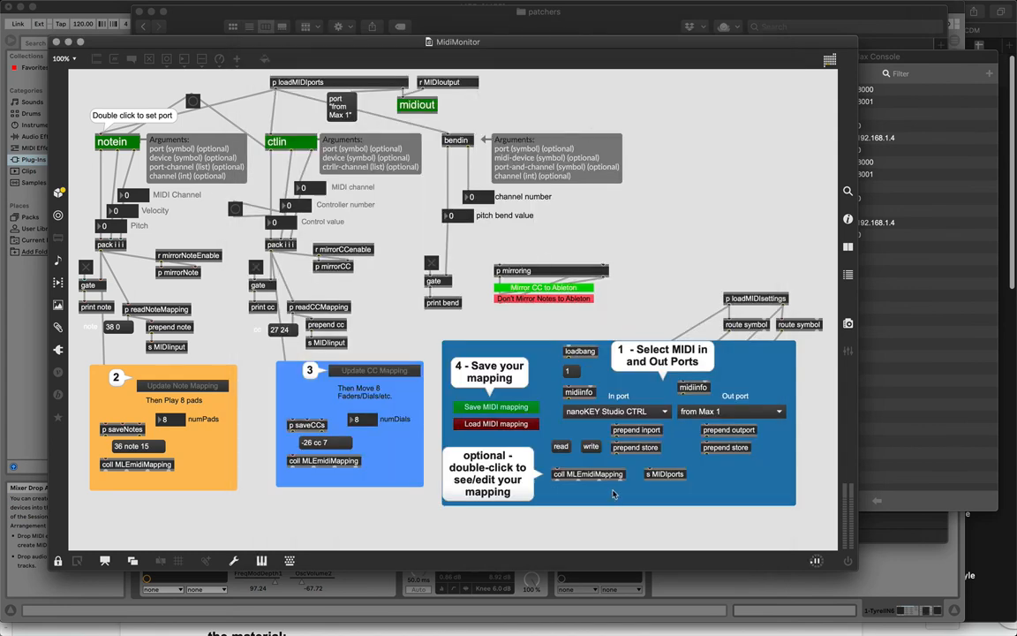
# Step: Review the edited inport entry in coll MLEmidiMapping, and close the MidiMonitor patch
pyautogui.click(532, 427)
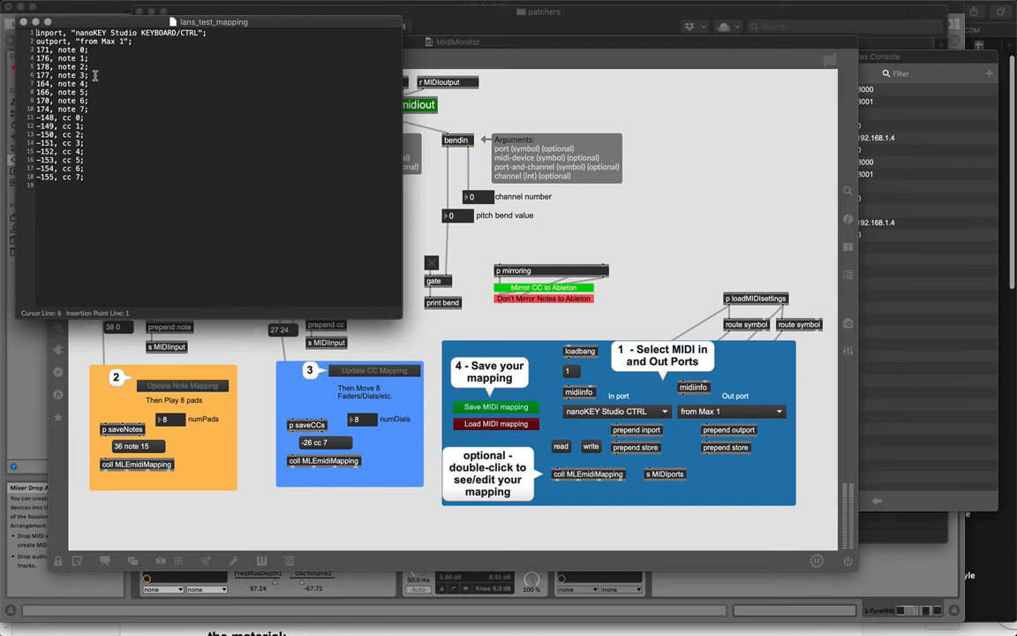
pyautogui.click(22, 21)
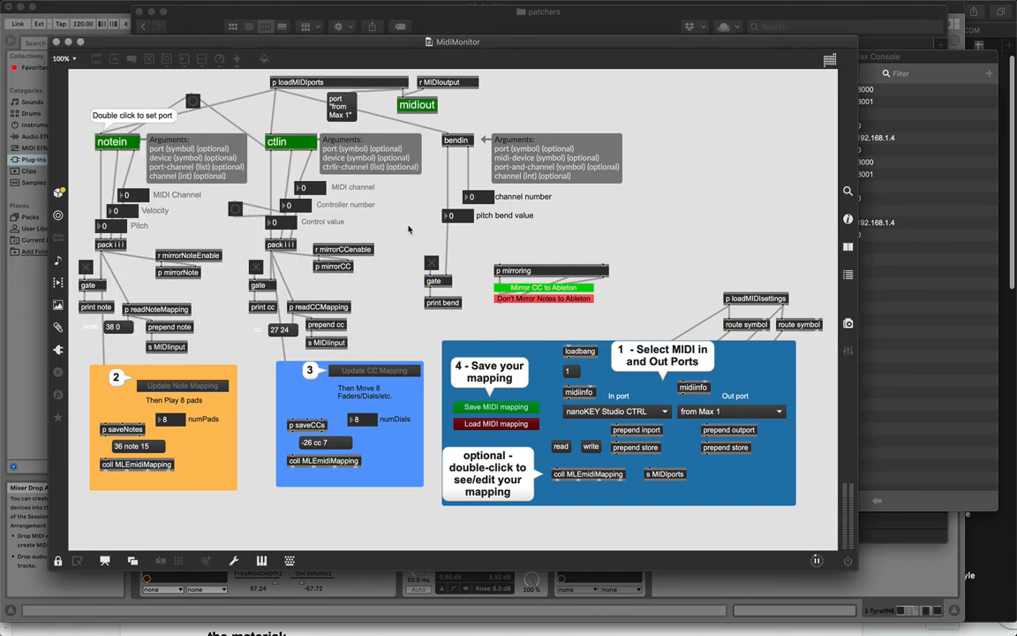
pyautogui.press('super+w')
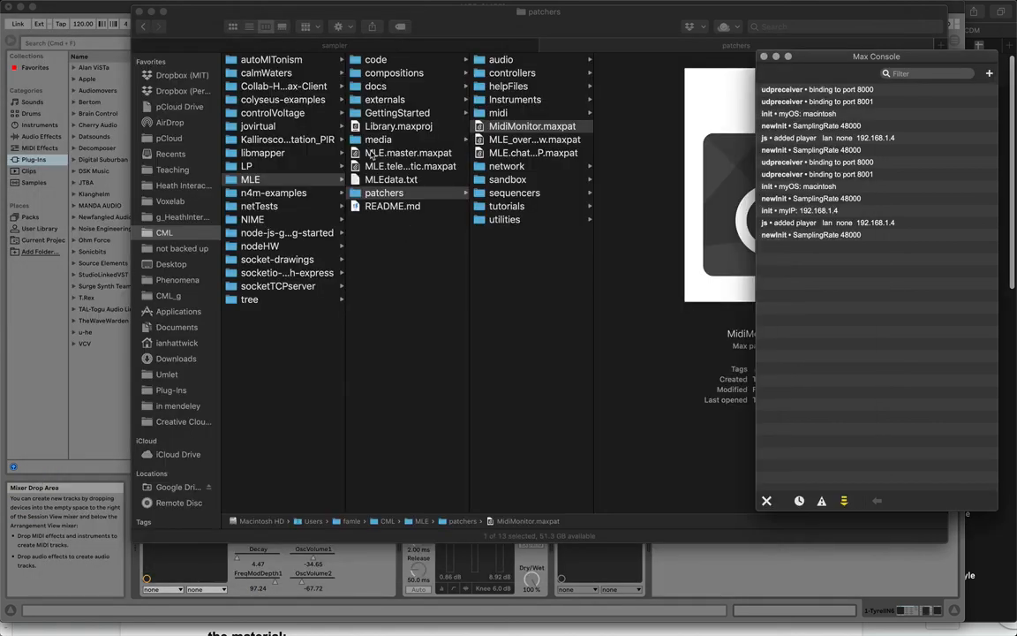
# Step: Reopen MLE.master.maxpat with Ians_test_mapping loaded, and check which input device notein uses
pyautogui.click(371, 155)
pyautogui.doubleClick(372, 155)
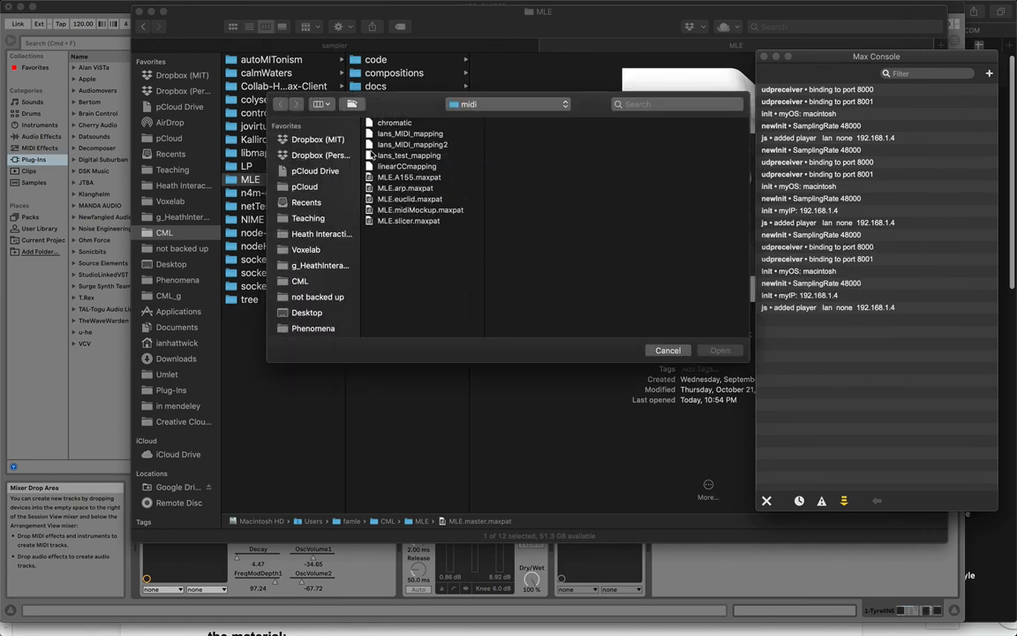
pyautogui.click(388, 155)
pyautogui.doubleClick(385, 155)
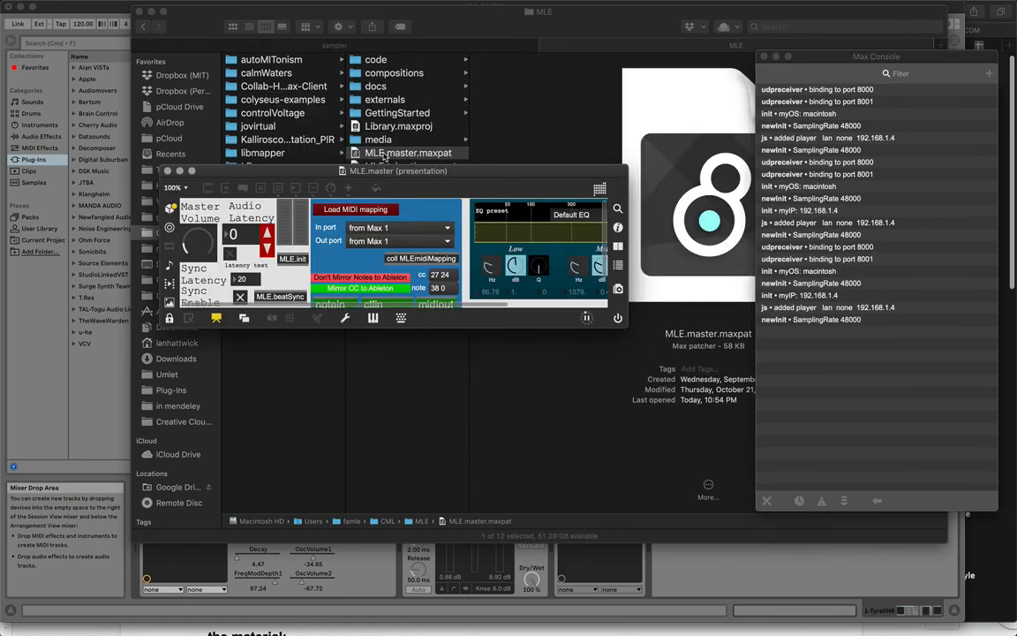
pyautogui.scroll(-2, 336, 265)
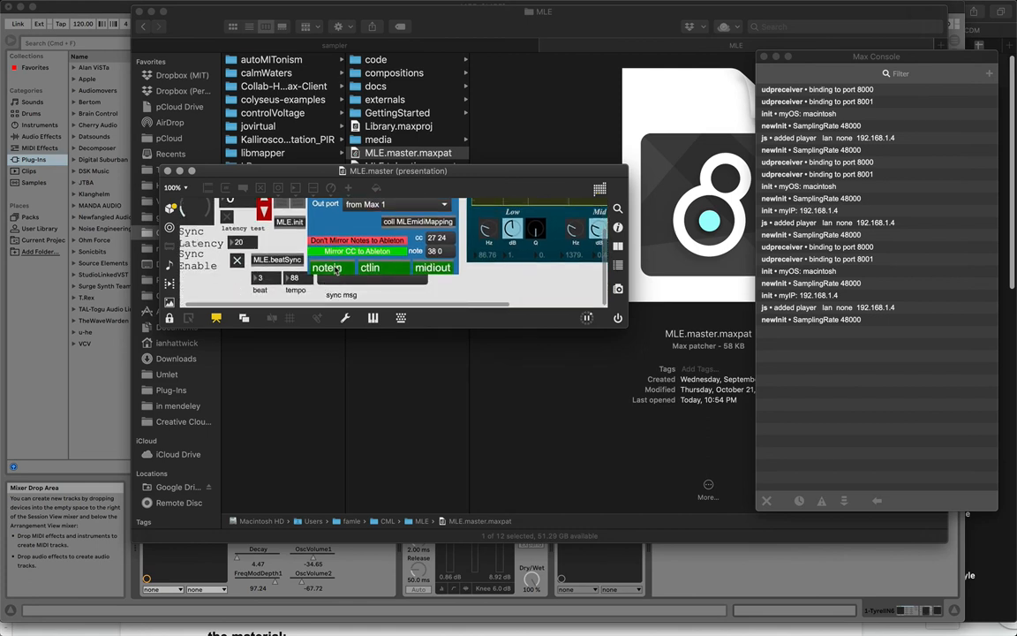
pyautogui.click(329, 267)
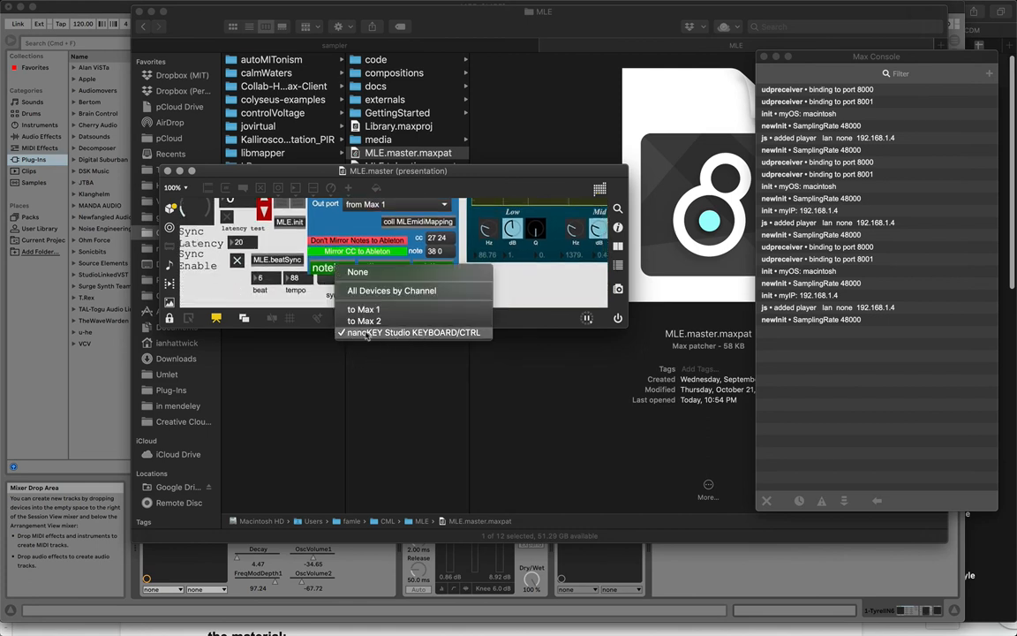
# Step: Leave the notein device list, and check the loaded mapping entries in coll MLEmidiMapping of the MLE master patch
pyautogui.click(300, 298)
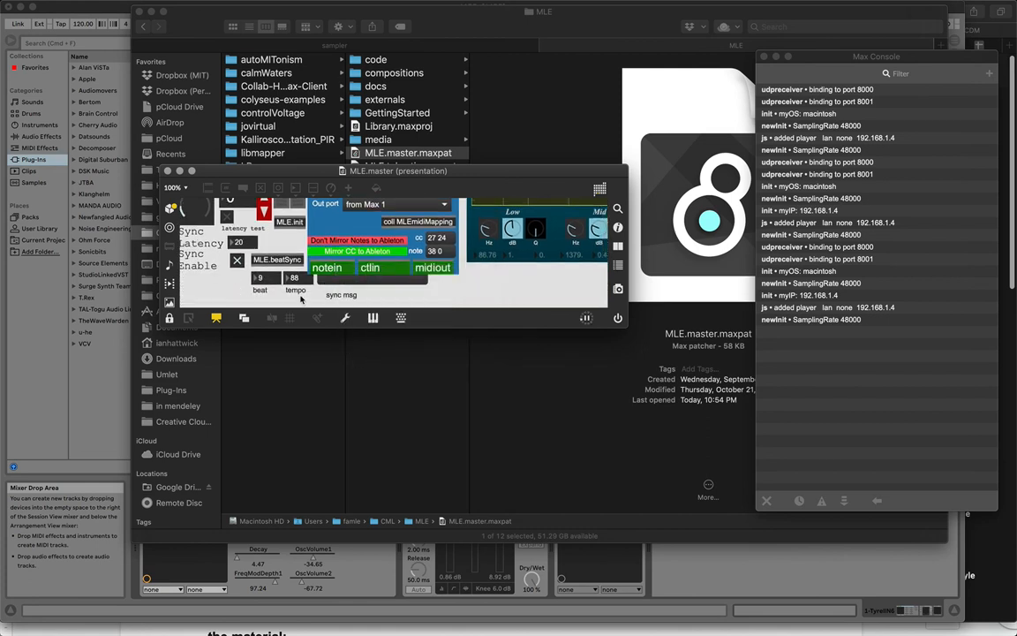
pyautogui.scroll(1, 338, 268)
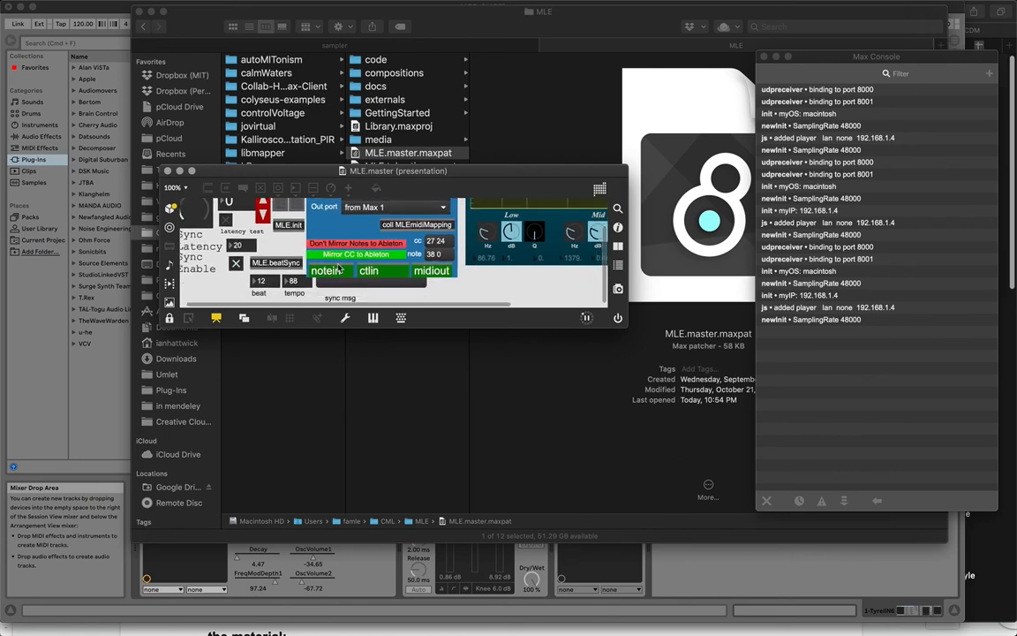
pyautogui.doubleClick(405, 224)
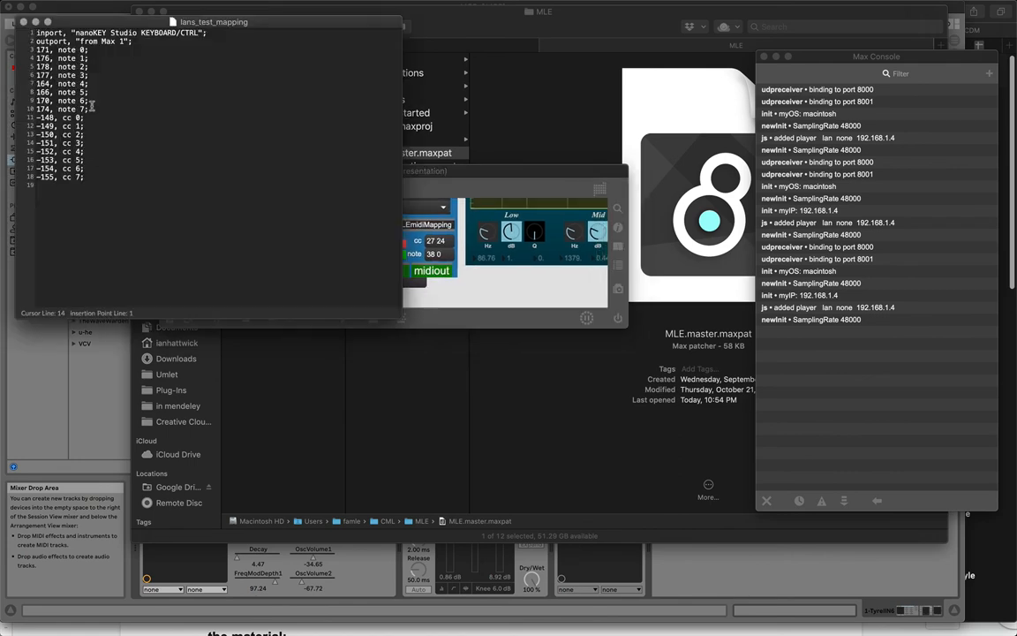
pyautogui.click(23, 21)
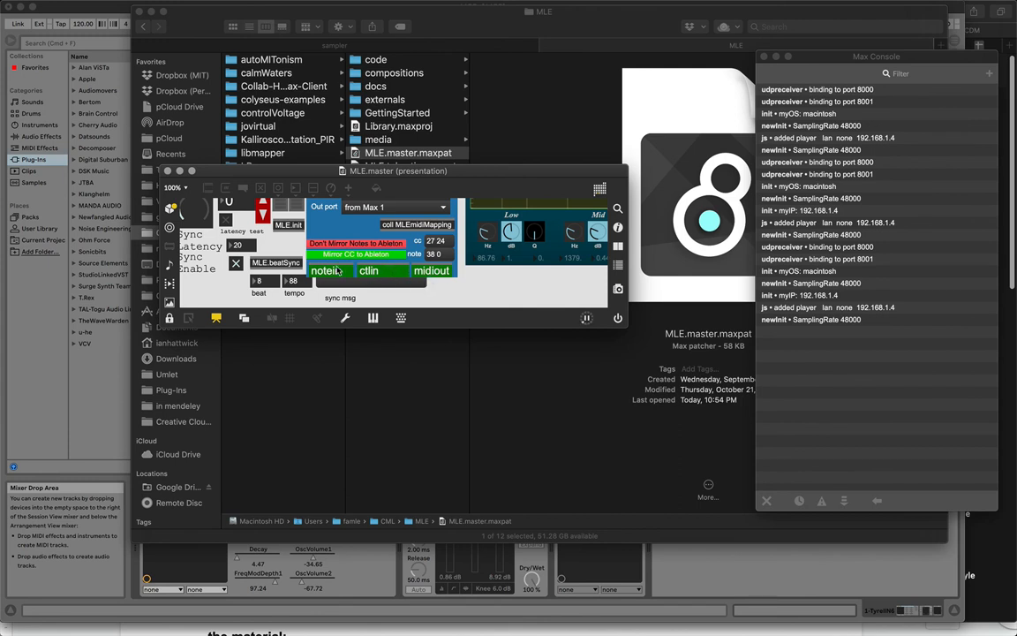
# Step: Move the MLE.master window higher, review the note and cc lines in coll MLEmidiMapping again, and close its editor
pyautogui.scroll(2, 338, 271)
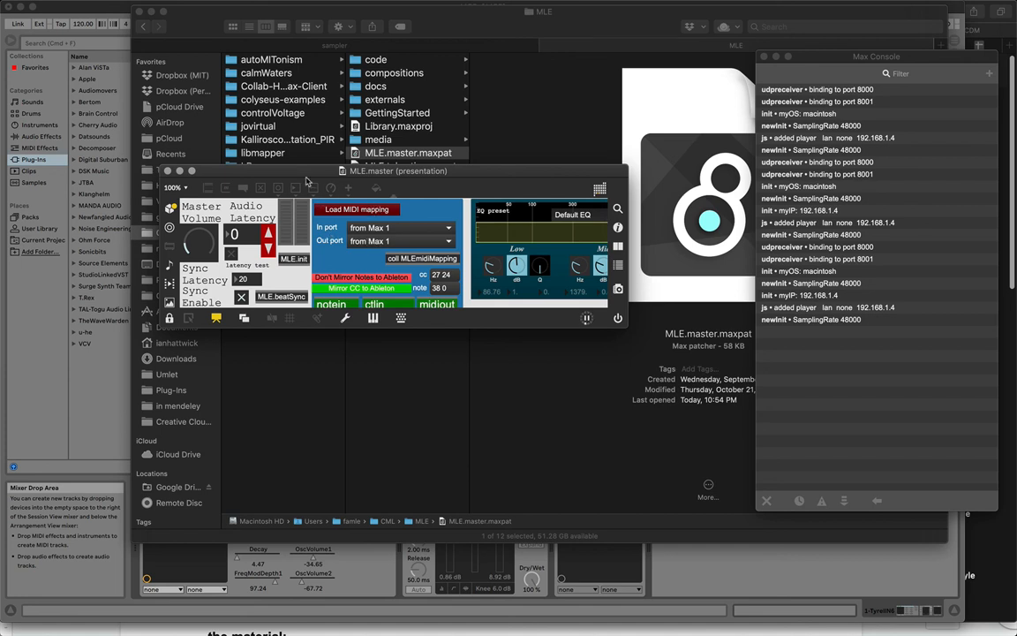
pyautogui.moveTo(296, 174); pyautogui.dragTo(278, 129)
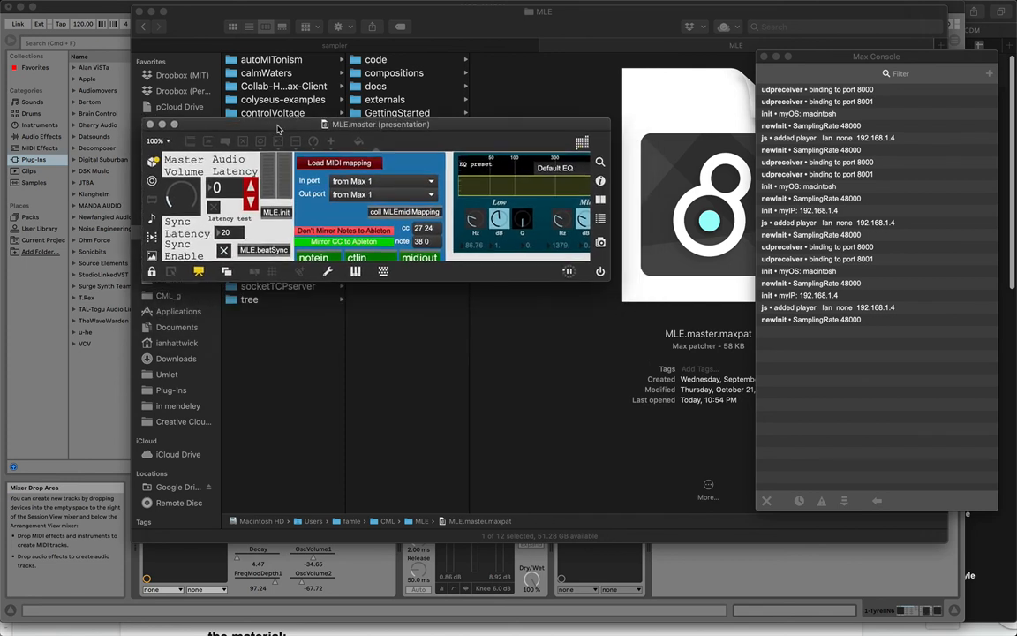
pyautogui.doubleClick(399, 216)
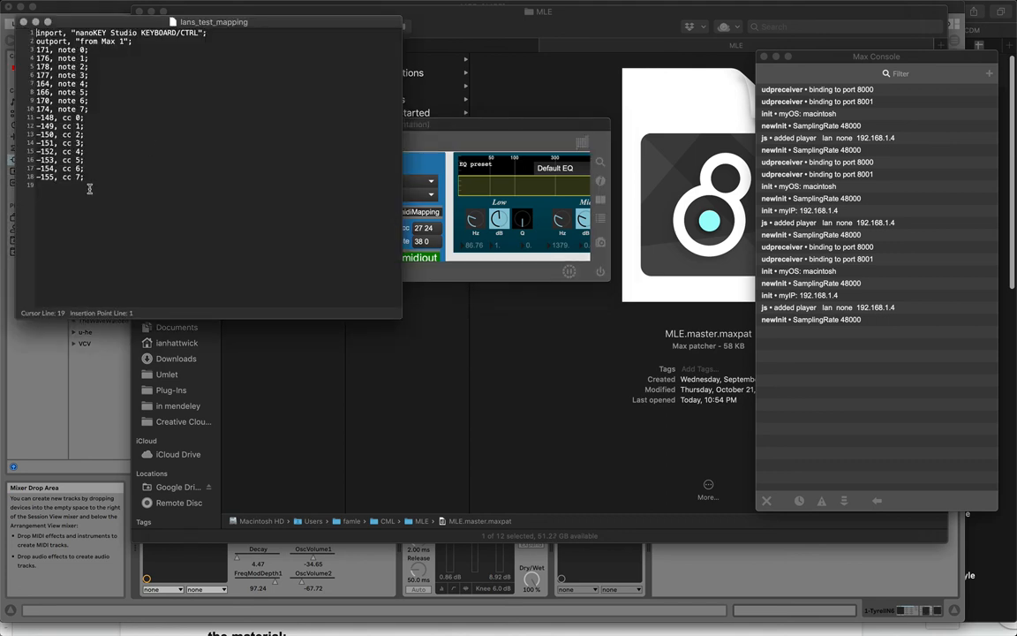
pyautogui.click(91, 146)
pyautogui.click(23, 22)
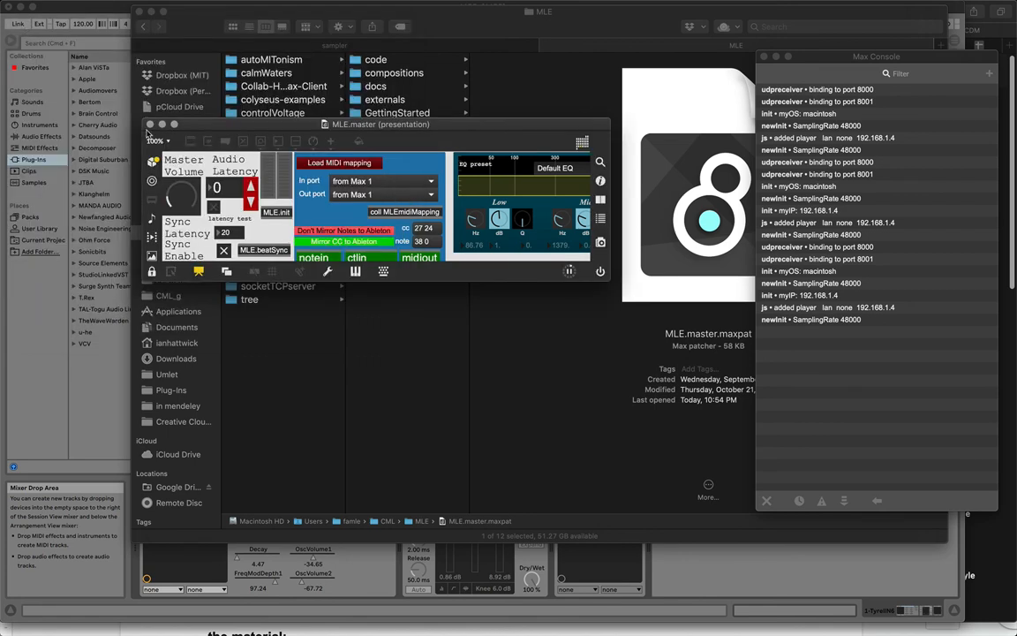